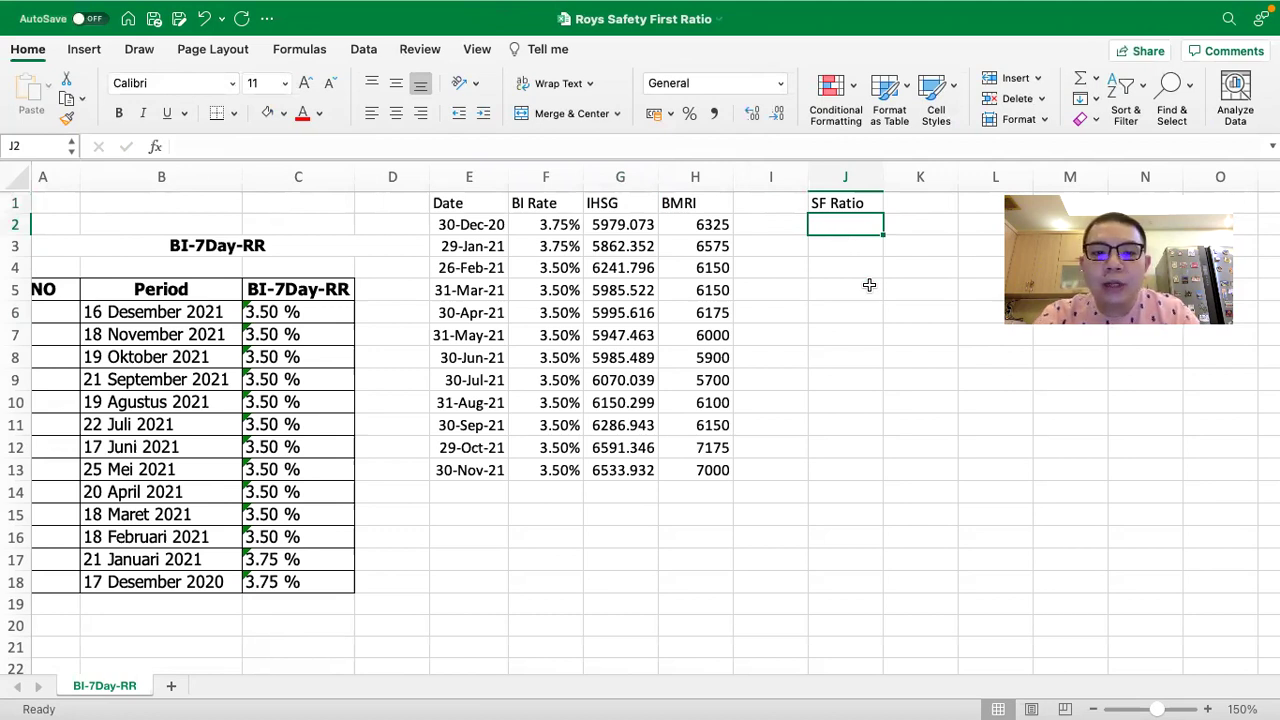
Step: Enter the label "Rata-rata Return" in cell J2, below the SF Ratio heading
type("R")
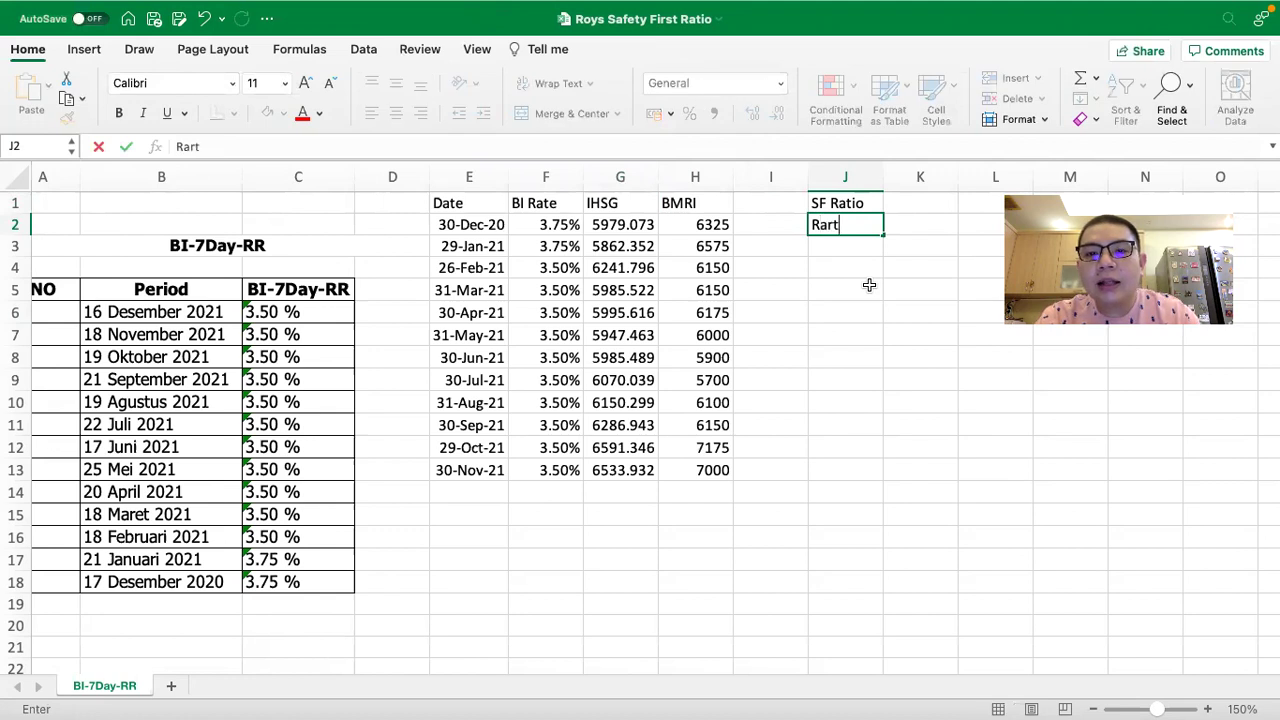
type("ata-rata")
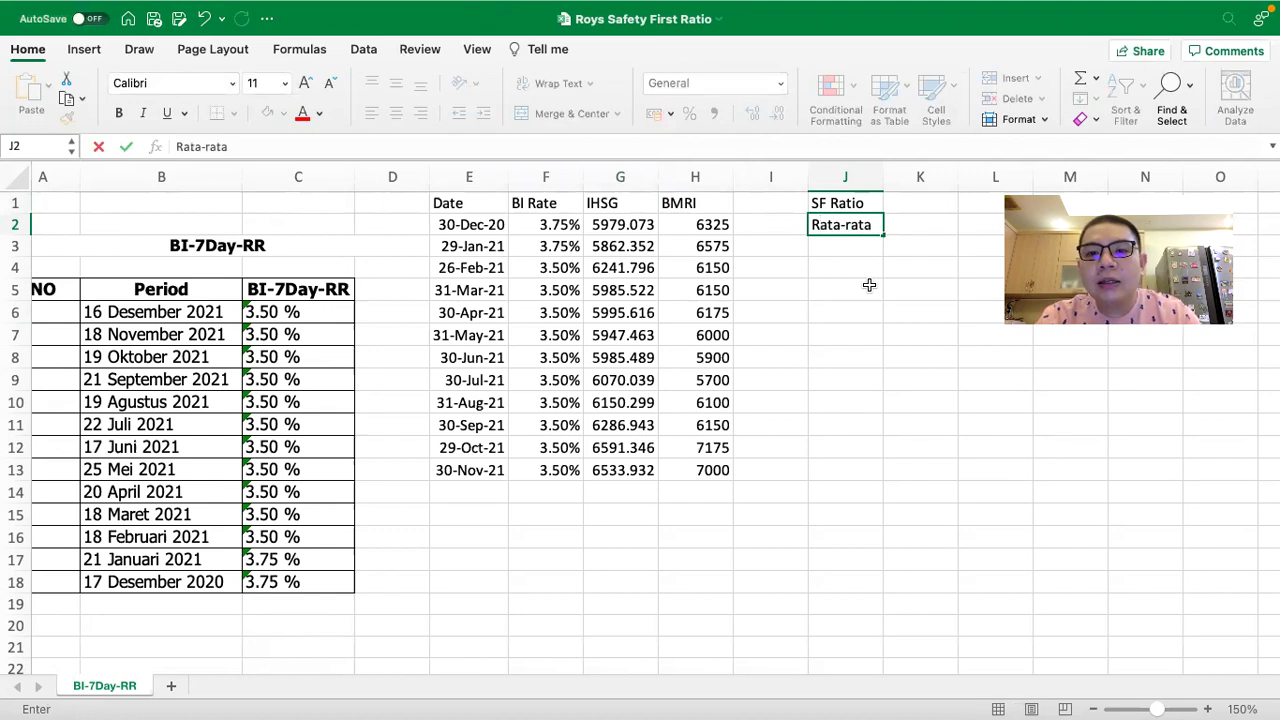
type(" Return")
key("Return")
Step: Move the SF Ratio and Rata-rata Return labels from J1:J2 to M1:M2
left_click_drag(829, 203, 826, 222)
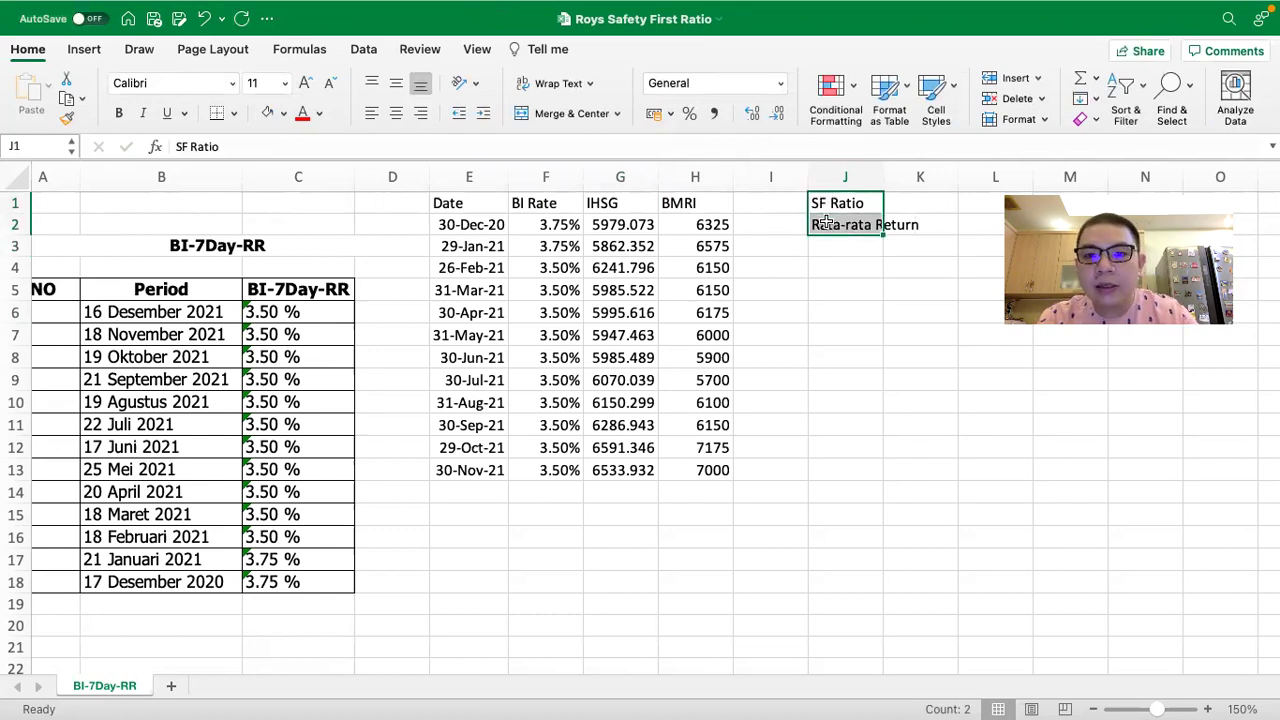
key("super+c")
scroll(826, 220, "right", 5)
left_click(856, 205)
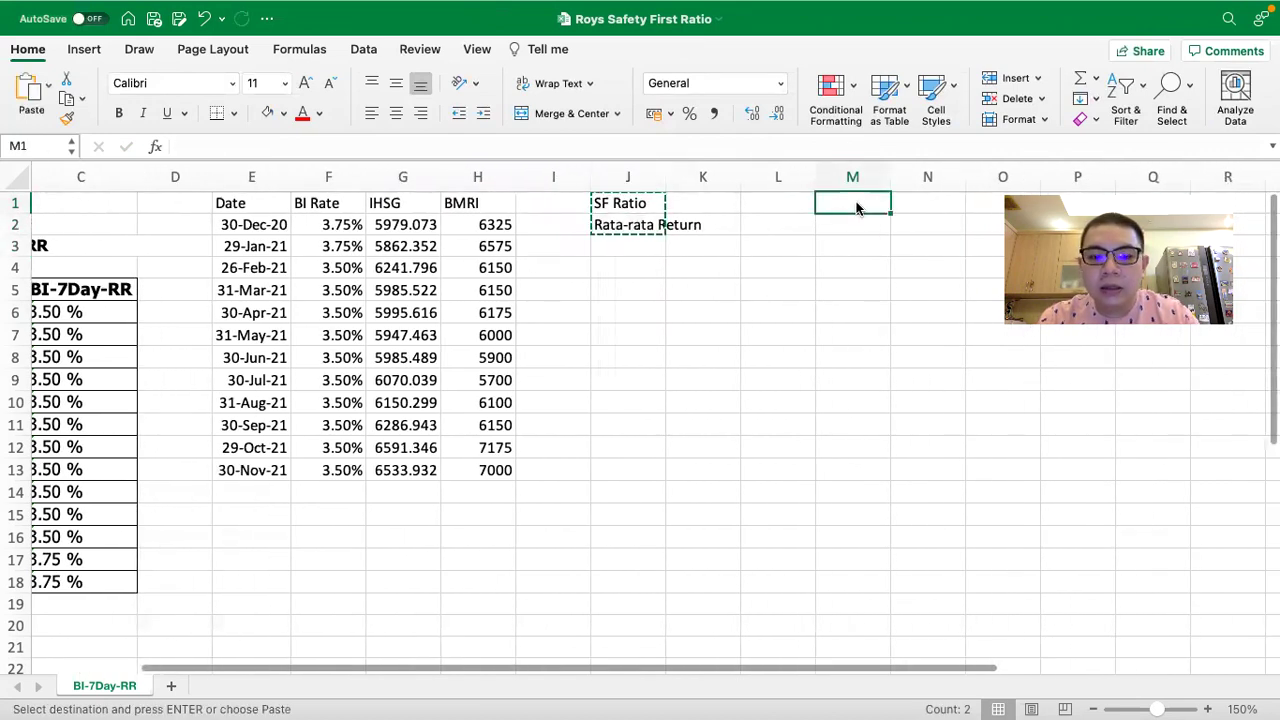
key("super+v")
Step: Enter the column headers "R IHSG" in I1 and "R BMRI" in J1, and select cell I3
left_click(549, 203)
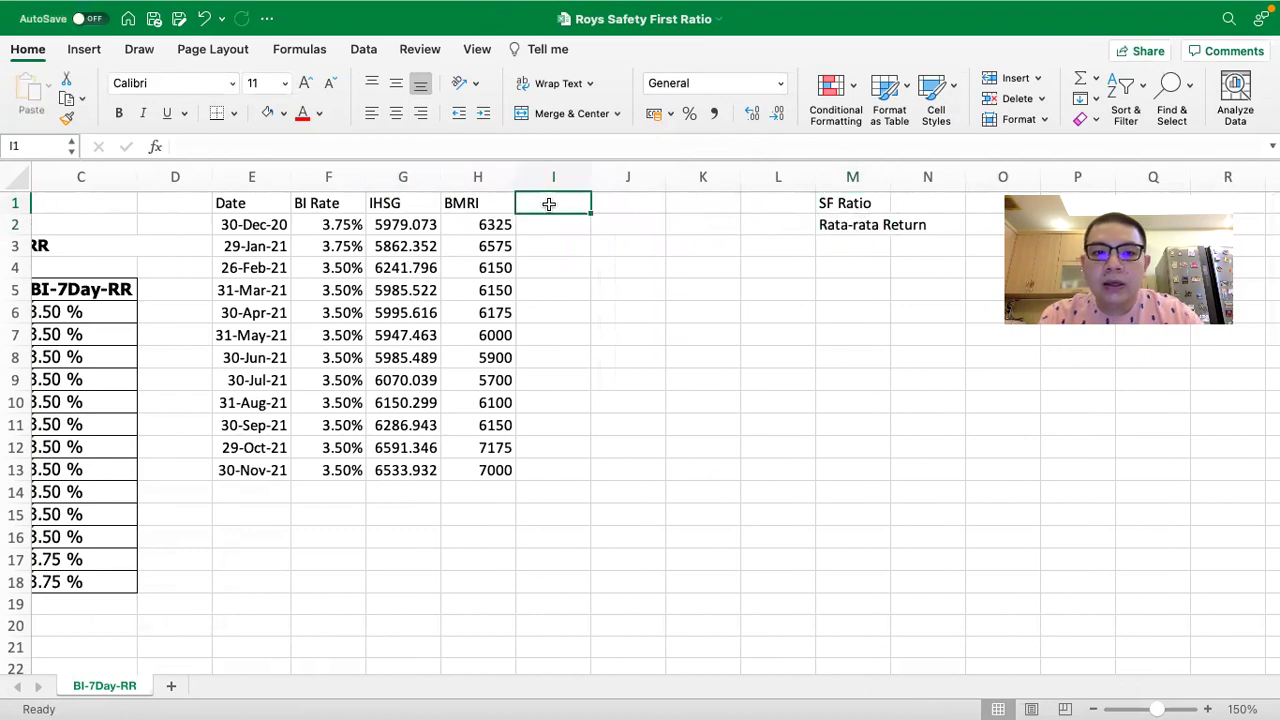
type("R B")
key("BackSpace")
key("BackSpace")
type("IHSG")
key("Tab")
type("R BMRI")
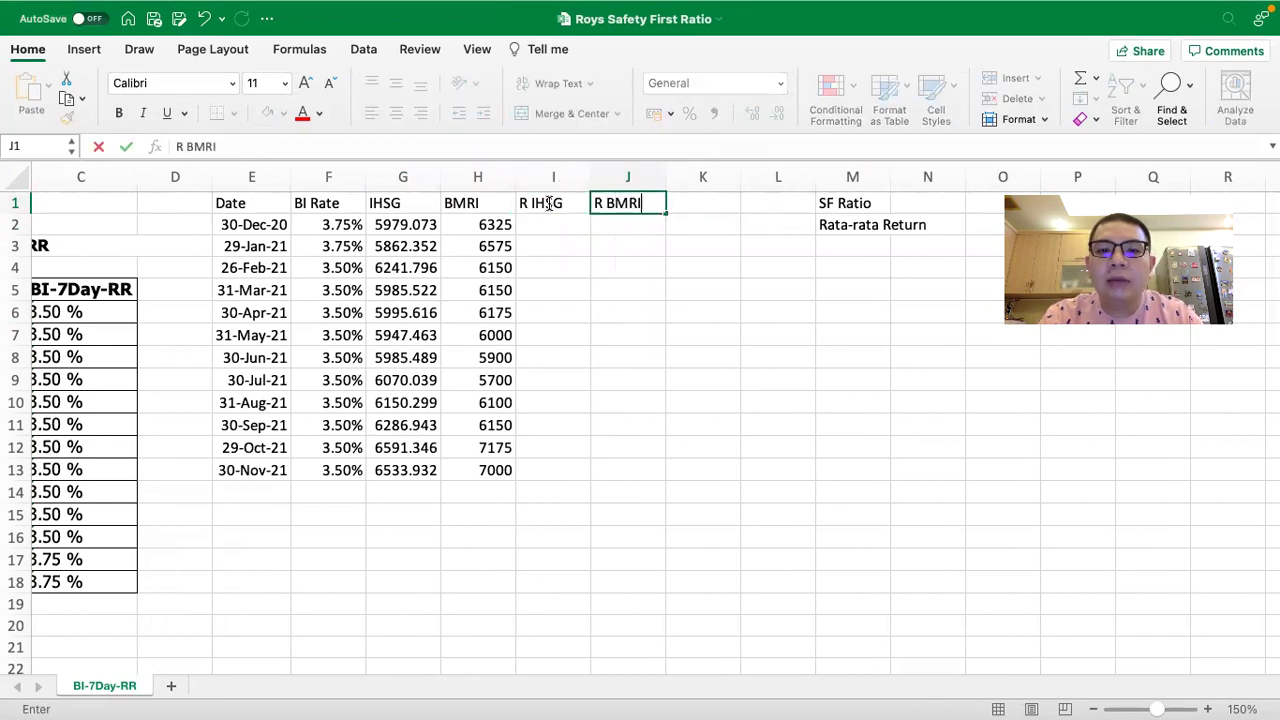
key("Return")
left_click(535, 243)
type("=")
key("Left")
type("/")
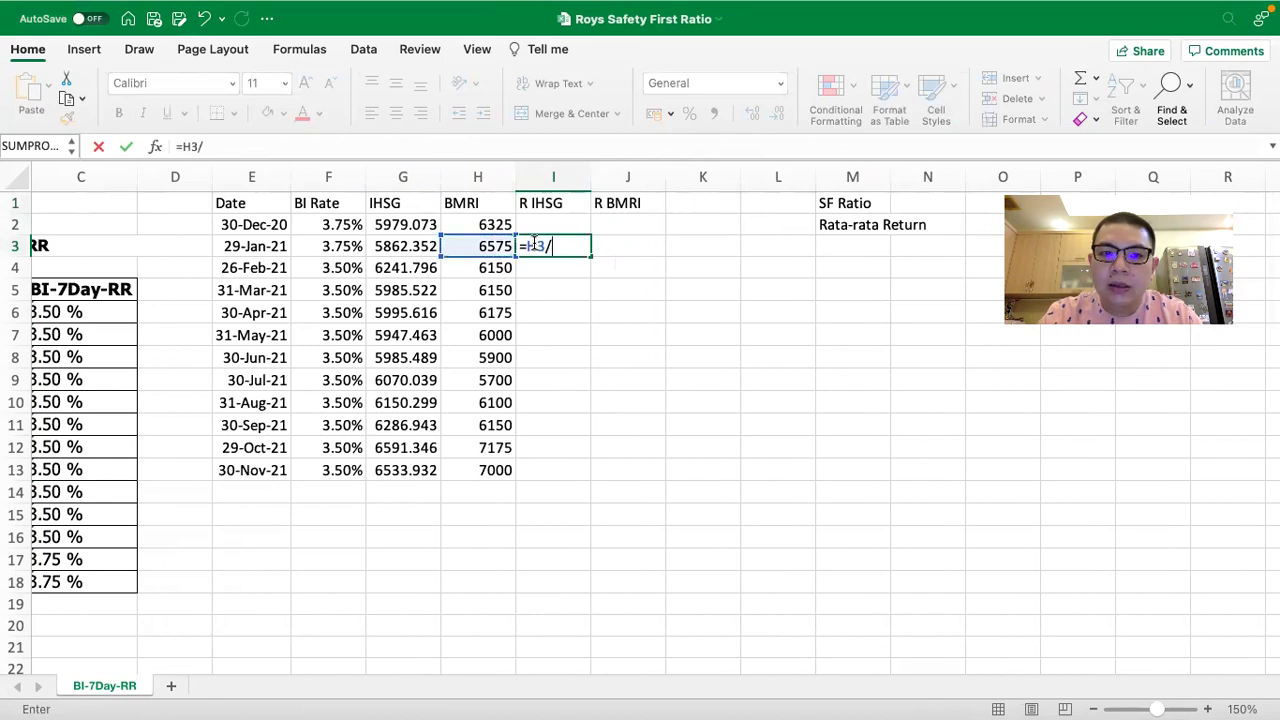
key("Escape")
Step: Calculate the first monthly IHSG return in I3 with the formula =G3/G2-1
type("=")
key("Left")
key("Left")
key("Left")
key("Right")
type("/")
left_click(384, 230)
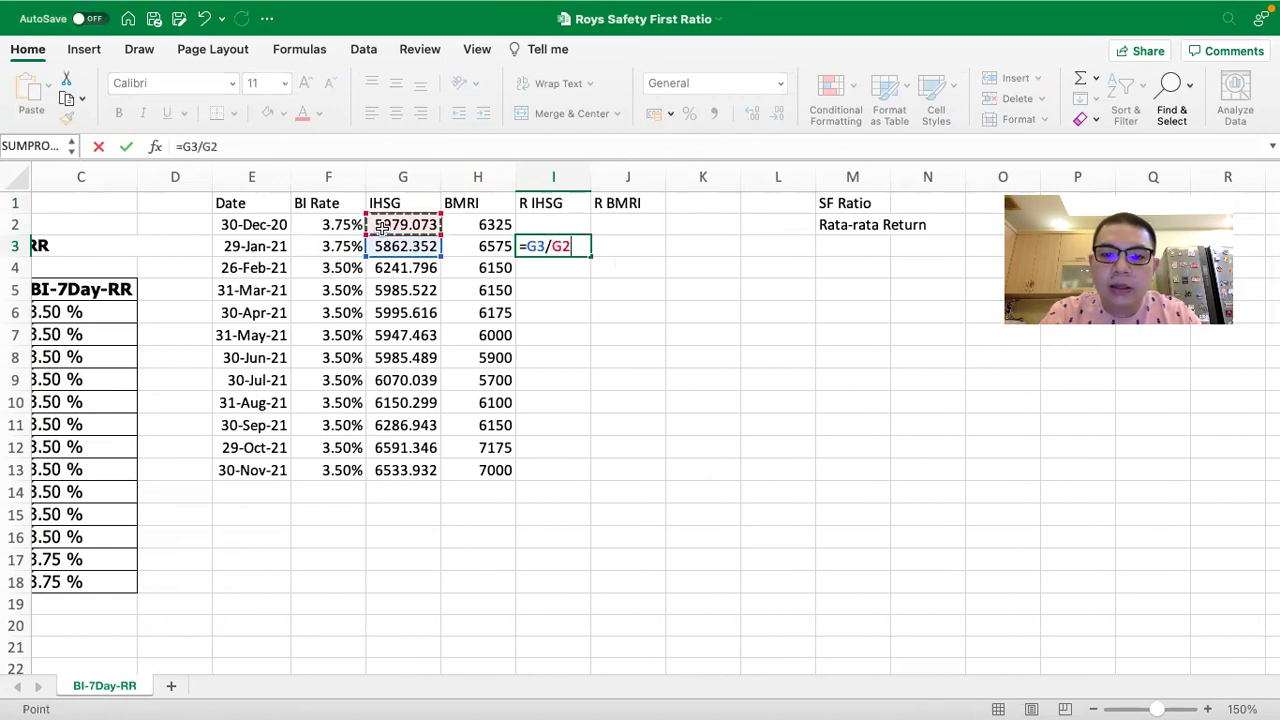
type("-1")
key("Return")
Step: Calculate the first monthly BMRI return in J3 with the formula =H3/H2-1
left_click(624, 236)
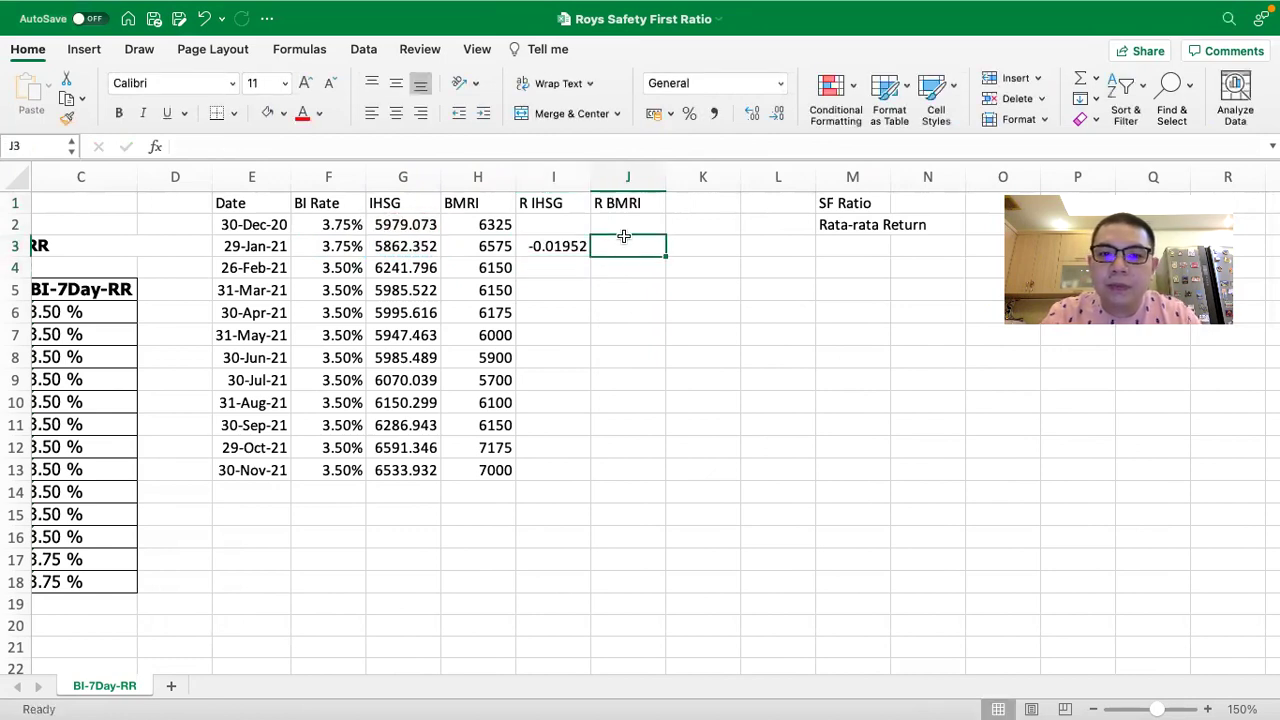
type("=")
key("Left")
key("Left")
type("/")
left_click(495, 222)
type("-1")
key("Return")
Step: Format I3:J3 as percentages with two decimals and fill both return formulas down to row 13
left_click_drag(557, 246, 630, 246)
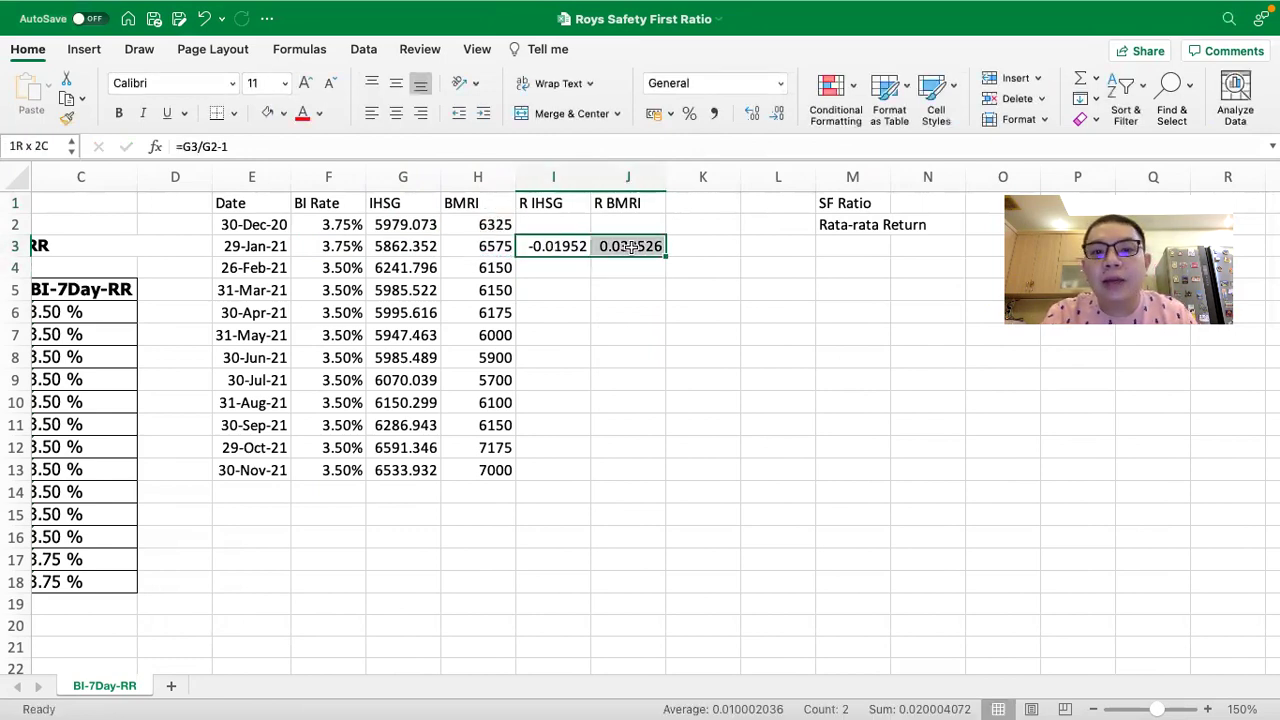
left_click(689, 113)
left_click(752, 113)
left_click(752, 113)
left_click_drag(664, 254, 637, 470)
Step: Widen column M so the Rata-rata Return label fits inside it
scroll(772, 418, "right", 5)
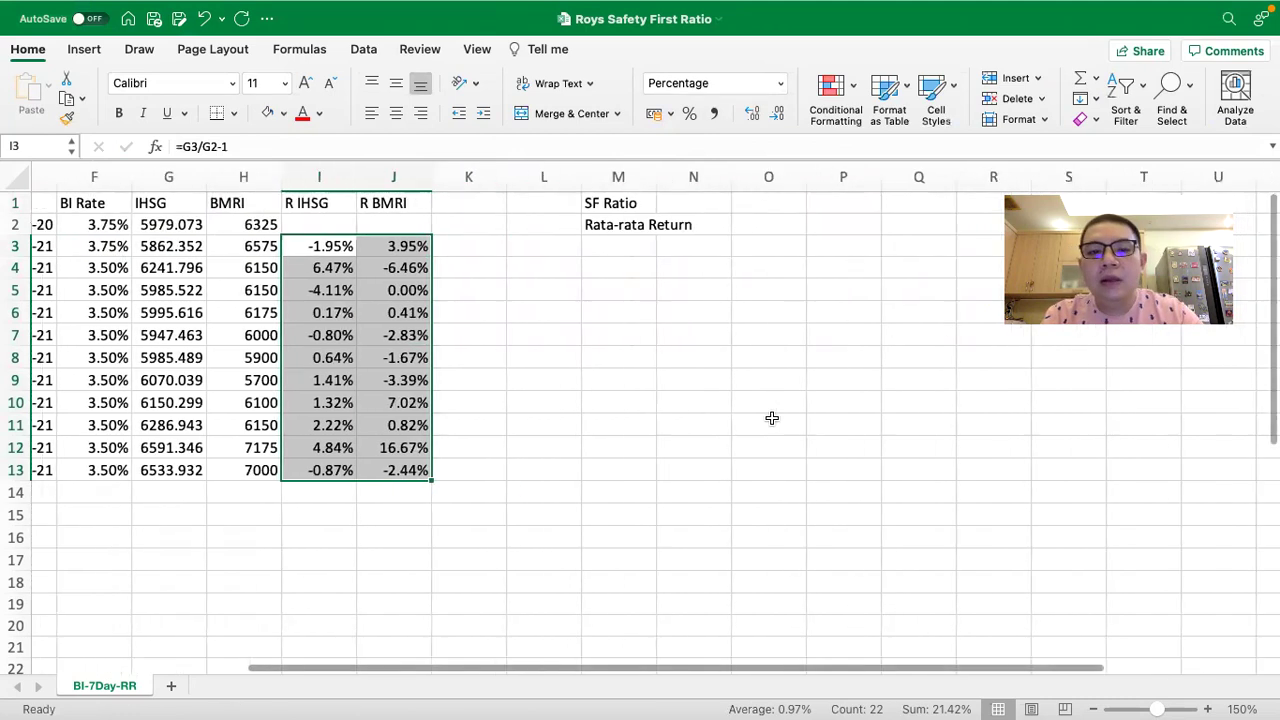
left_click_drag(670, 183, 711, 183)
left_click(755, 203)
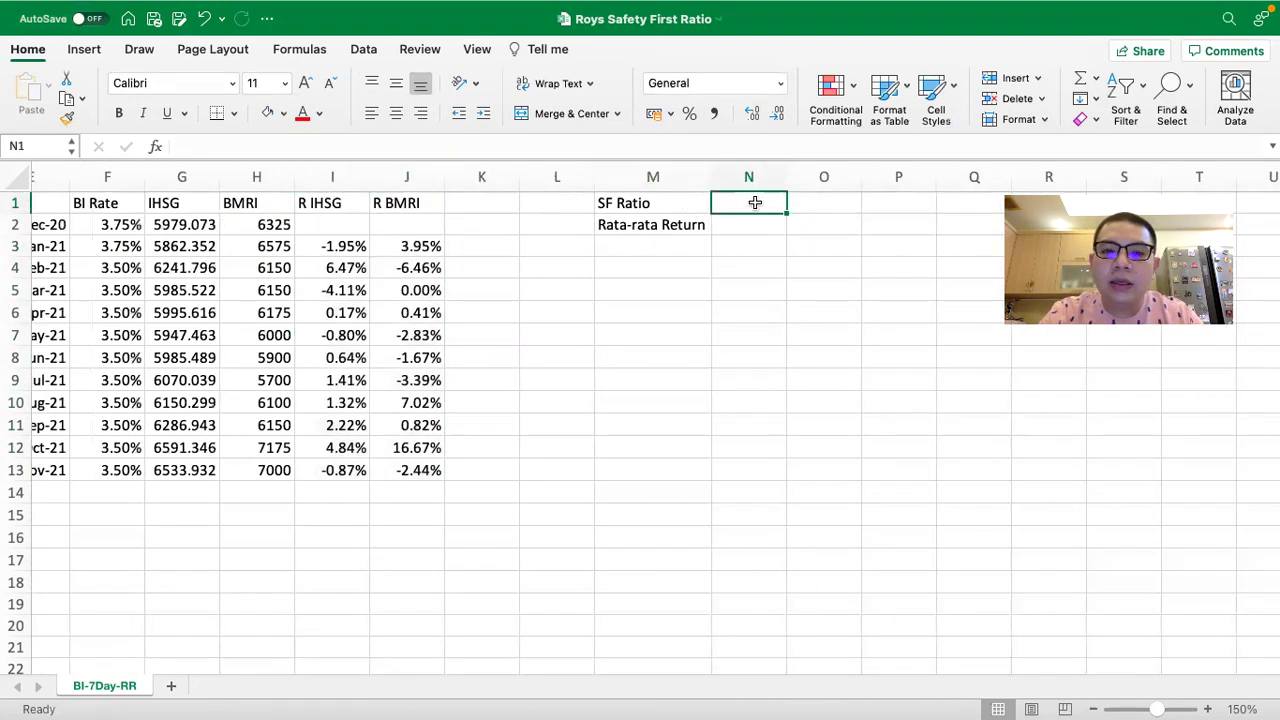
Step: Move the SF Ratio and Rata-rata Return labels from M1:M2 down to M3:M4
left_click_drag(651, 206, 650, 225)
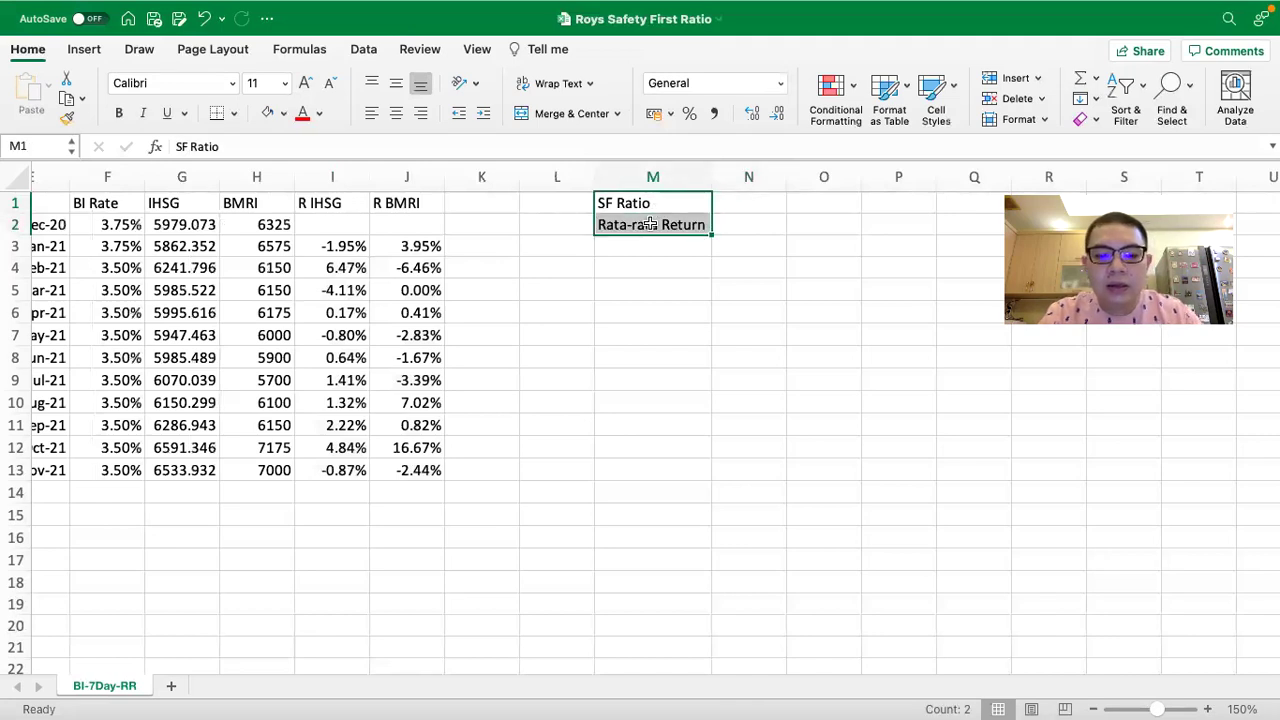
key("super+c")
left_click(645, 249)
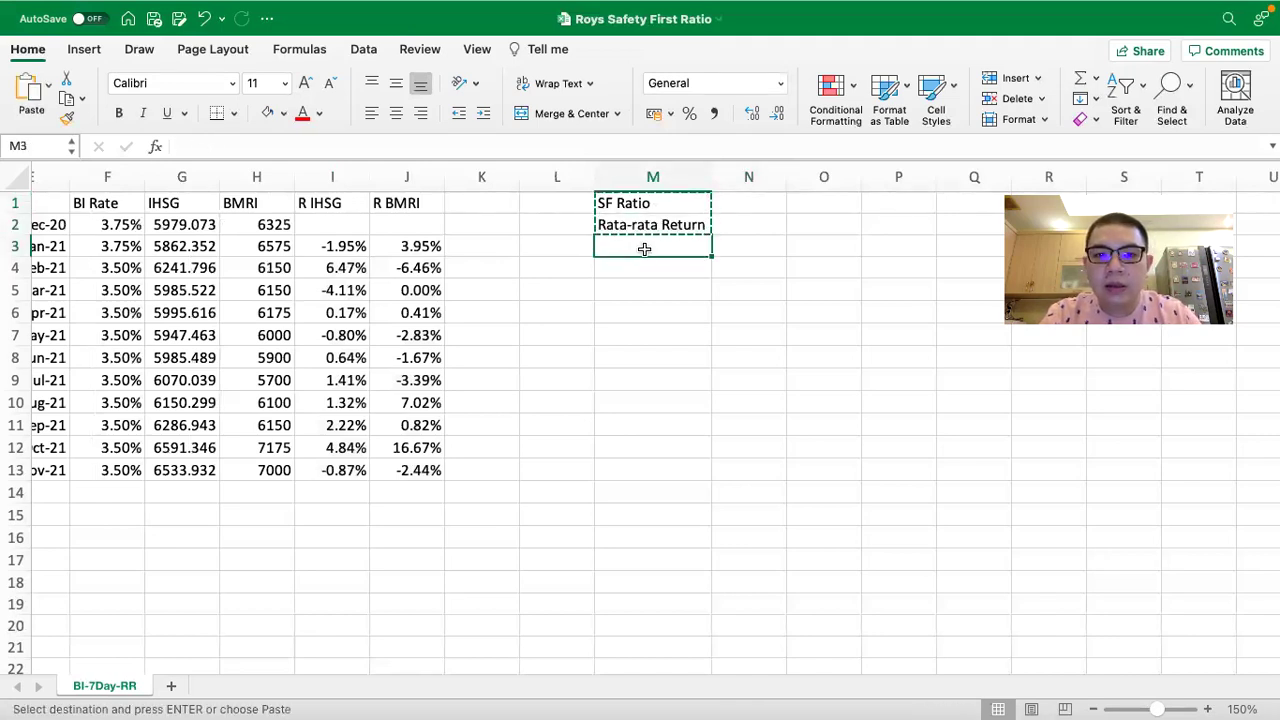
key("super+v")
Step: Enter the summary column headers "IHSG" in N3 and "BMRI" in O3
left_click(748, 226)
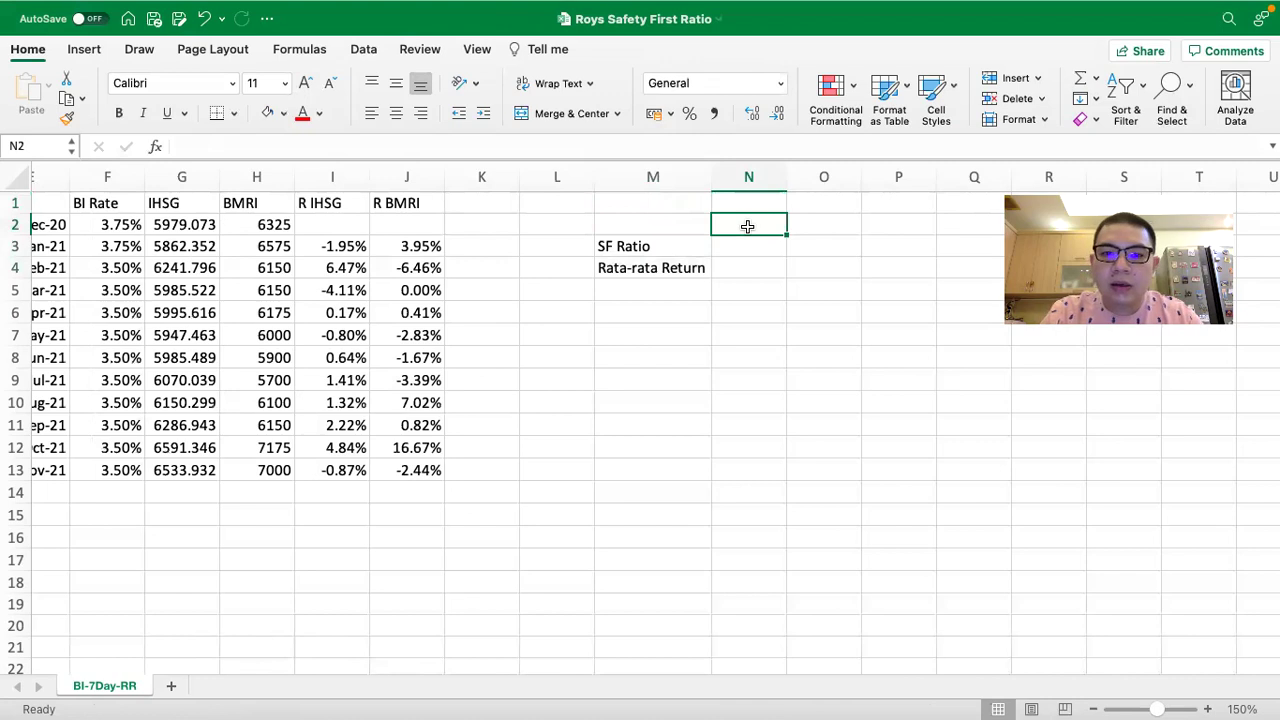
left_click(737, 252)
type("BMR")
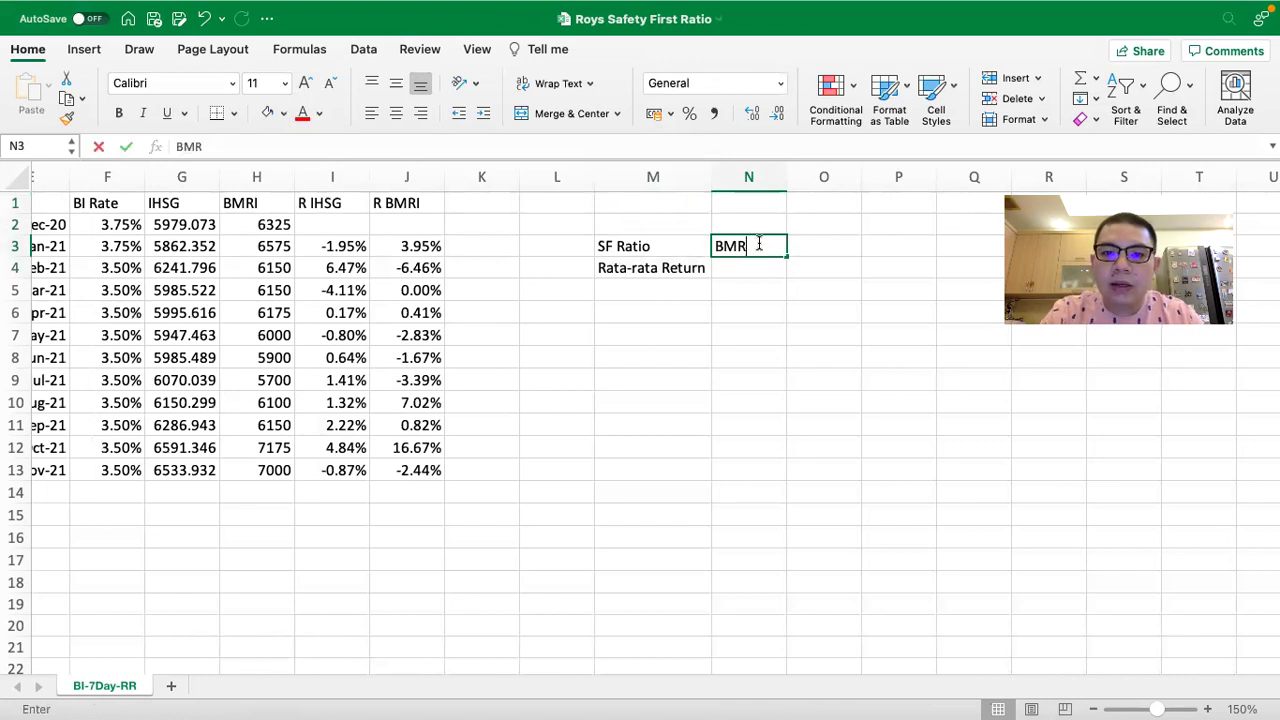
key("Tab")
left_click(758, 247)
type("IHSG")
key("Tab")
type("BMRI")
Step: Clear the SF Ratio label from cell M3
key("Left")
key("Left")
key("Delete")
Step: Calculate the average IHSG return in N4 with the AVERAGE function over I3:I13
left_click(735, 266)
type("=avg(")
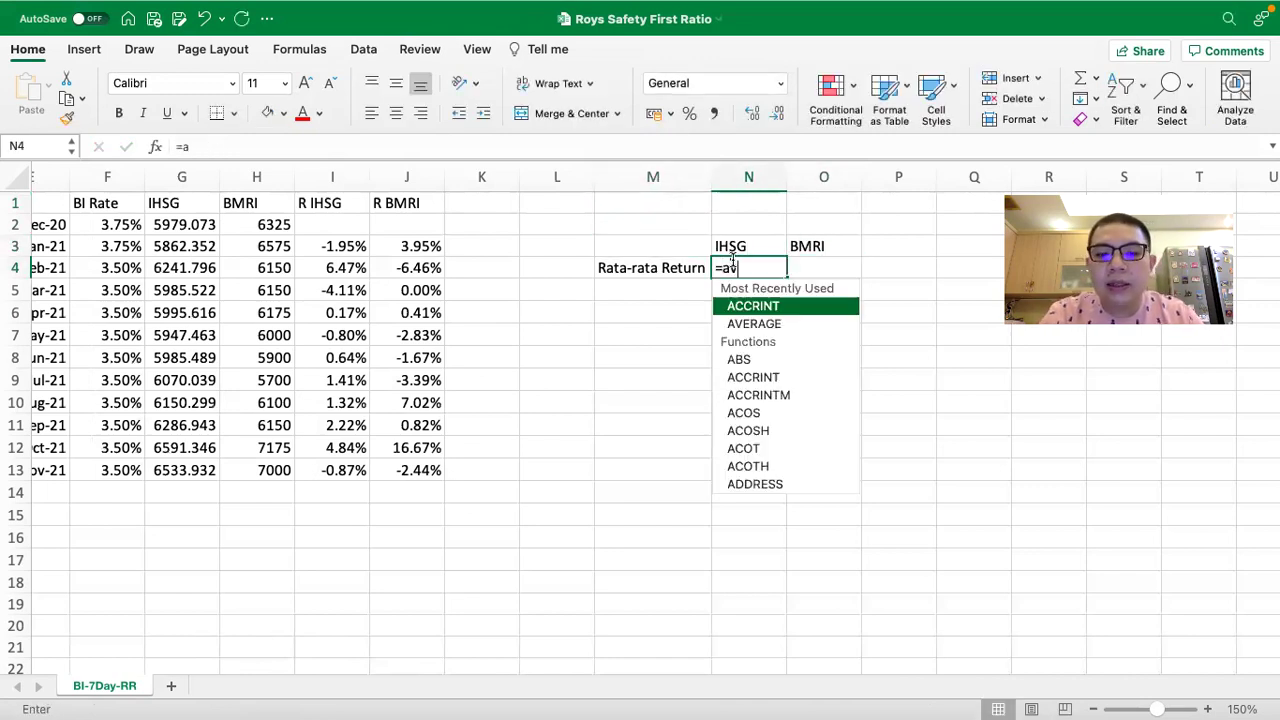
left_click_drag(340, 246, 336, 467)
key("Return")
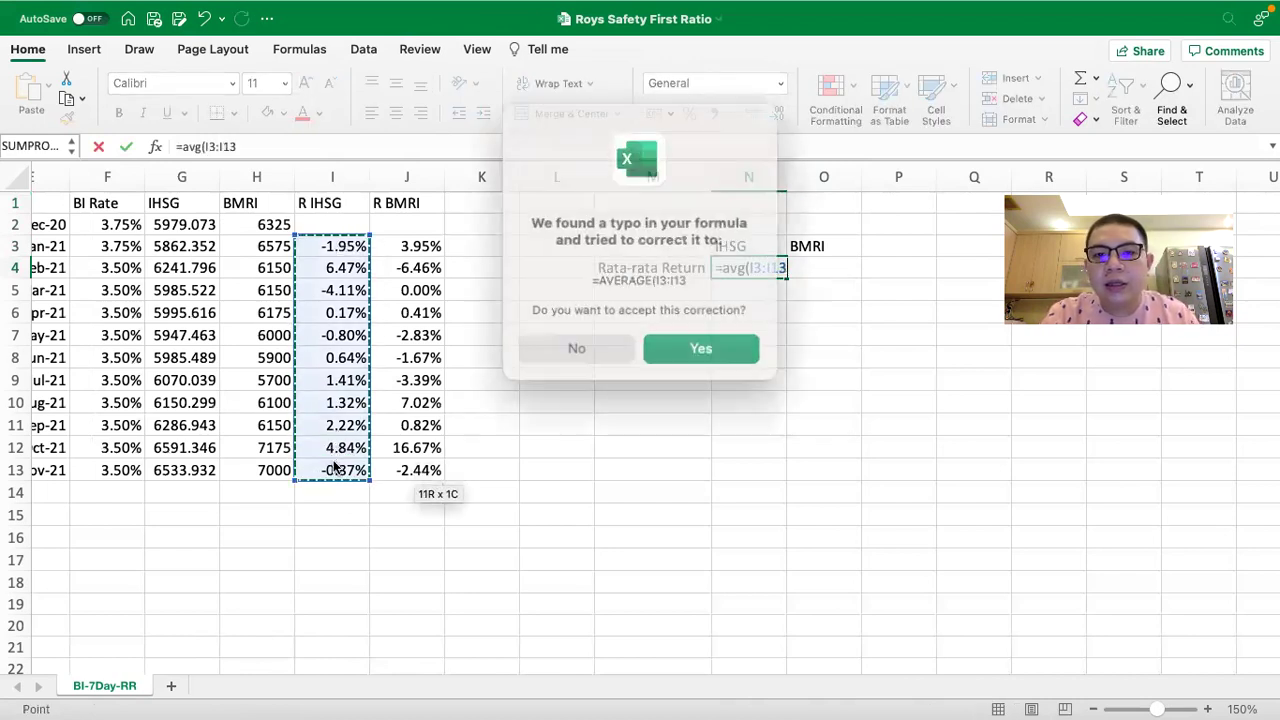
key("Return")
Step: Calculate the average BMRI return in O4 with the AVERAGE function over J3:J13
left_click(831, 263)
type("=avg(")
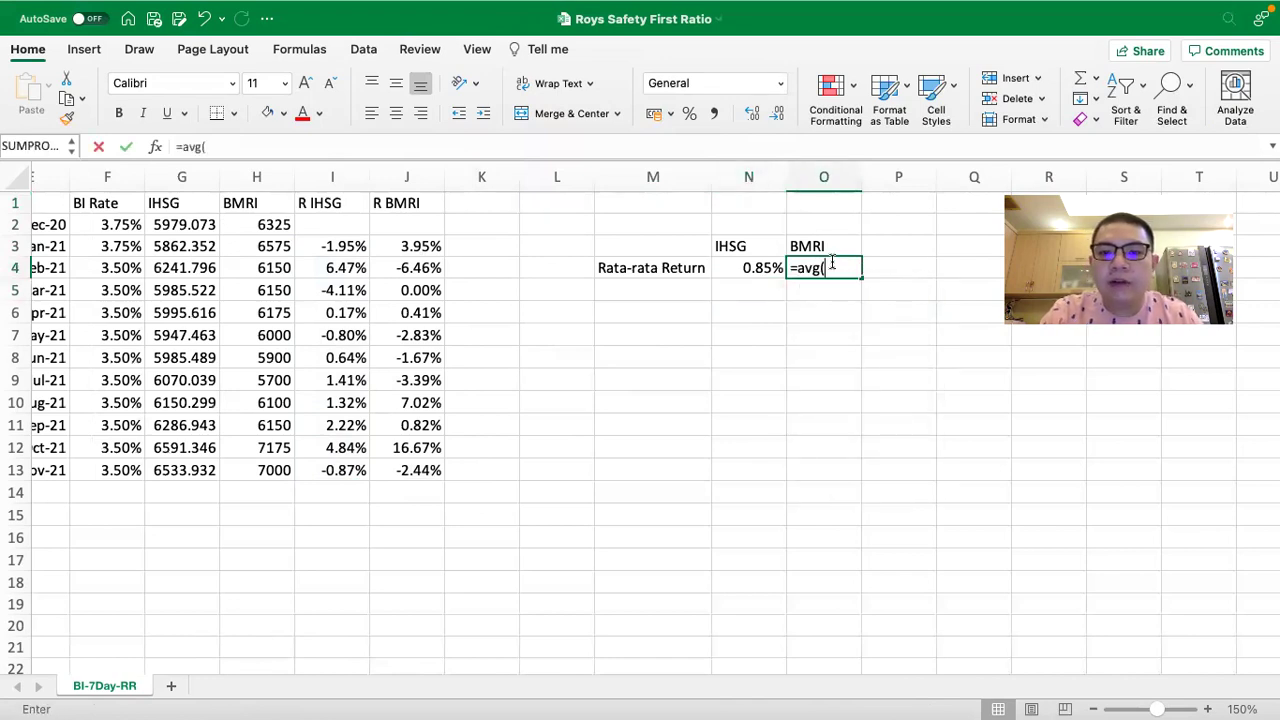
left_click_drag(410, 247, 398, 472)
key("Return")
key("Return")
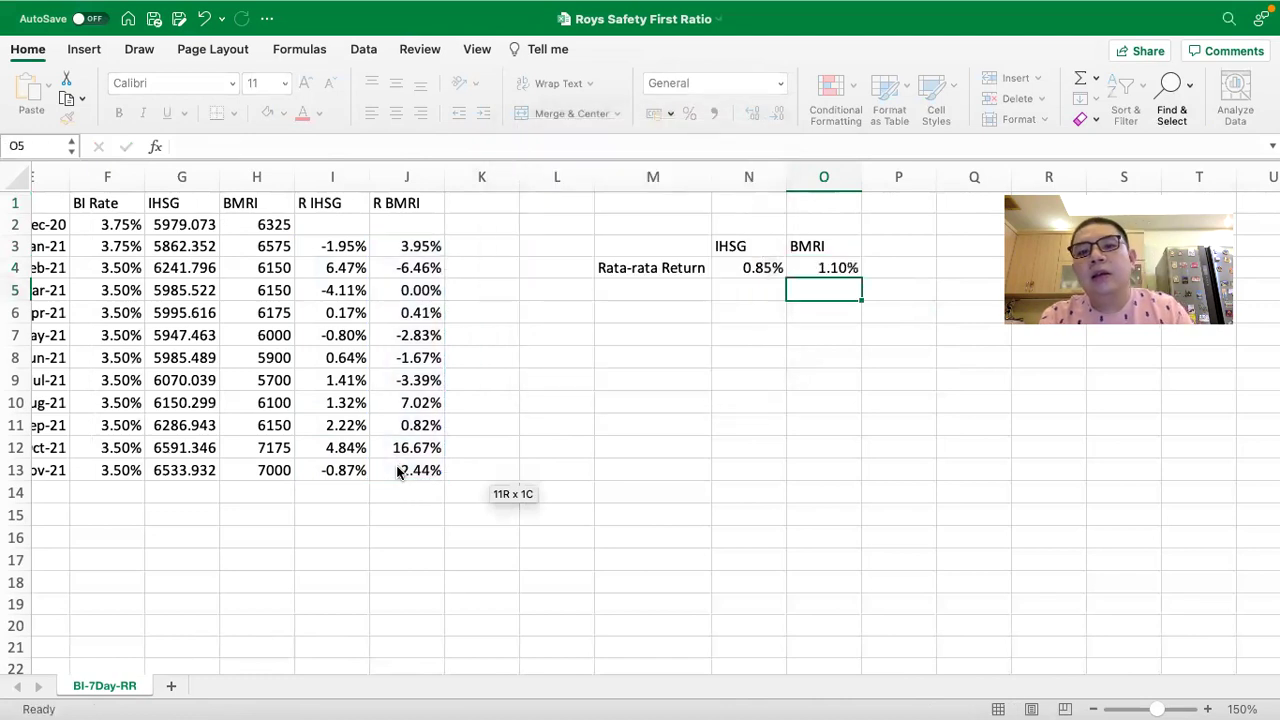
Step: Extend the label in M4 to "Rata-rata Return Bulanan" and fit column M to its text
double_click(705, 267)
type("b")
key("BackSpace")
type("Bulanan")
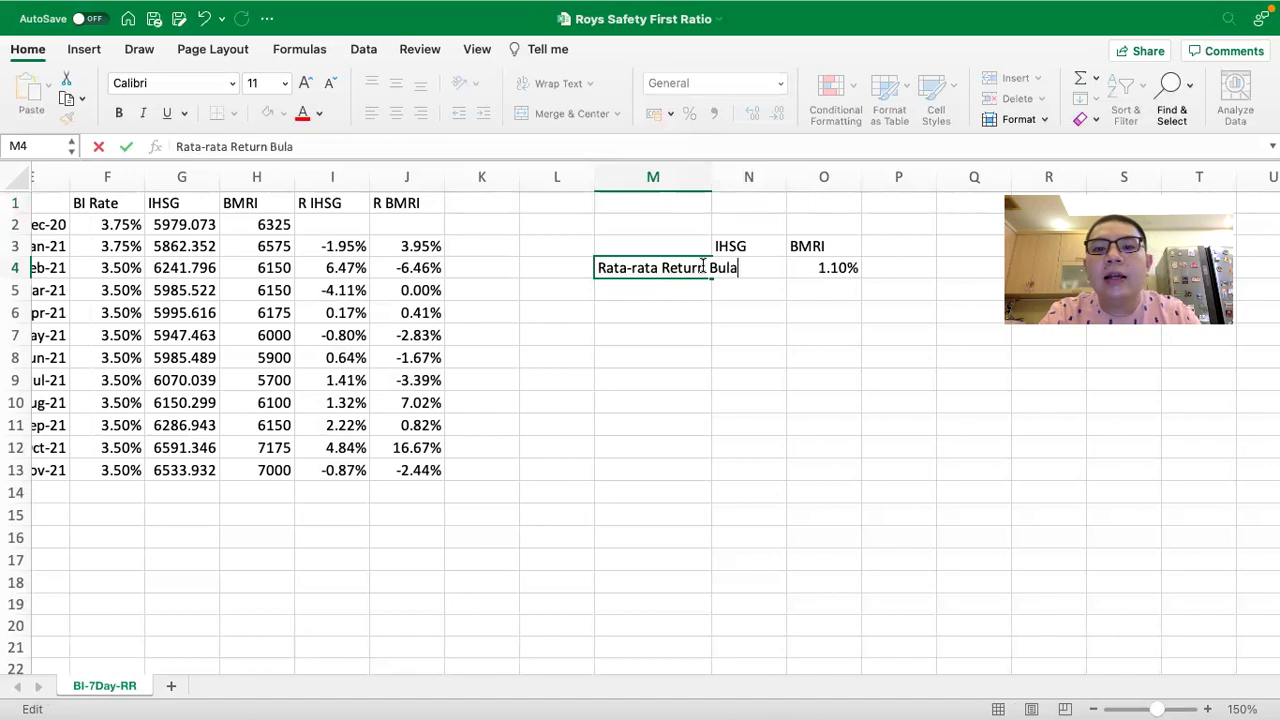
key("Return")
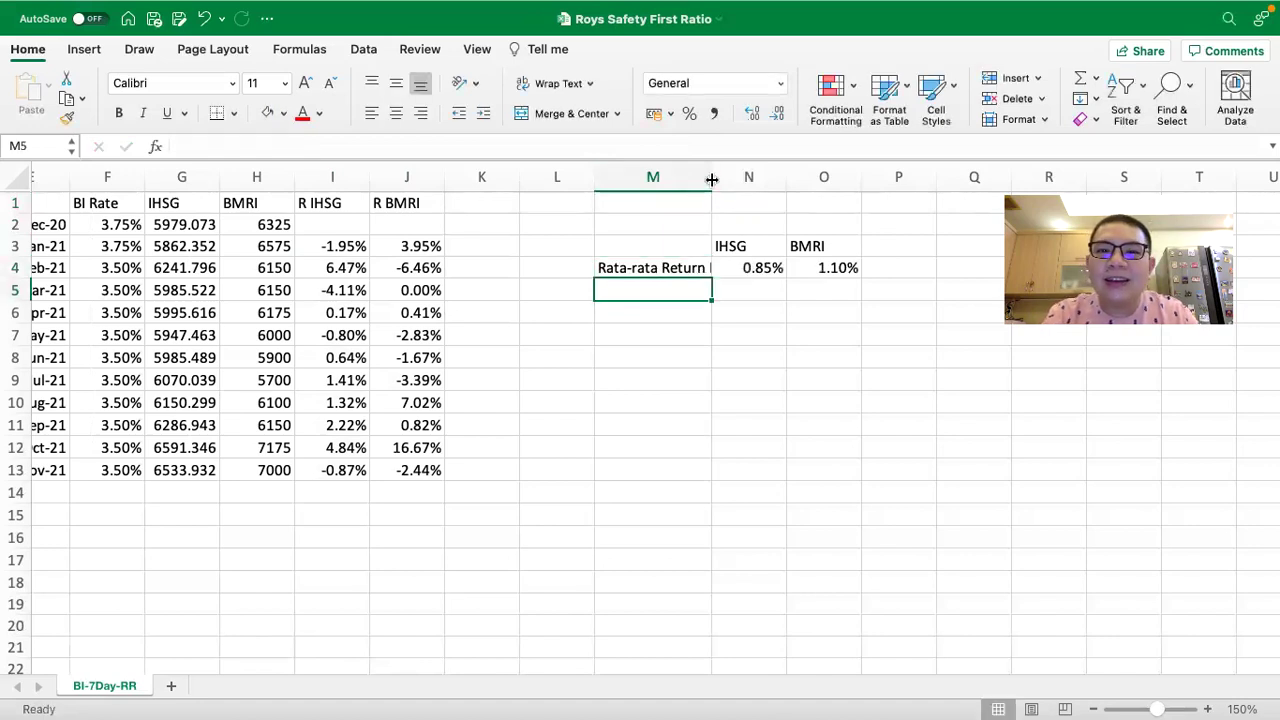
double_click(712, 177)
Step: Enter the label "Standar Deviasi Bulanan" in cell M5
scroll(699, 311, "right", 1)
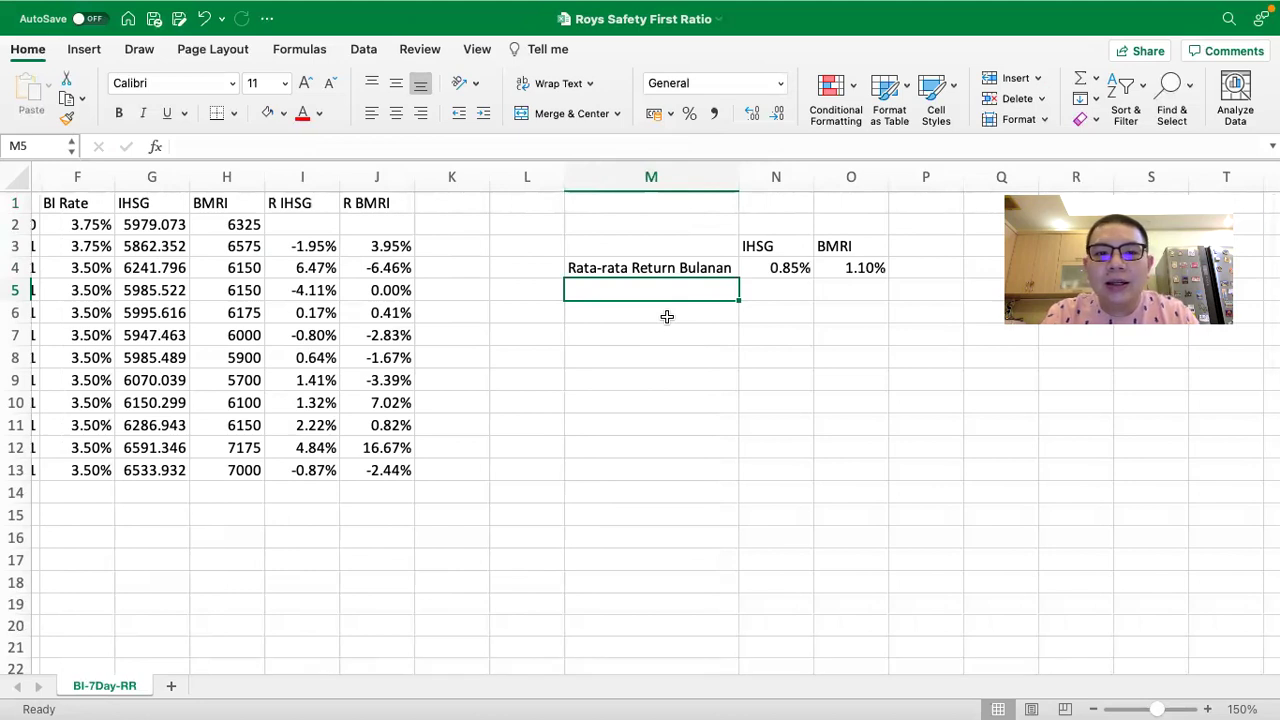
type("Standar ")
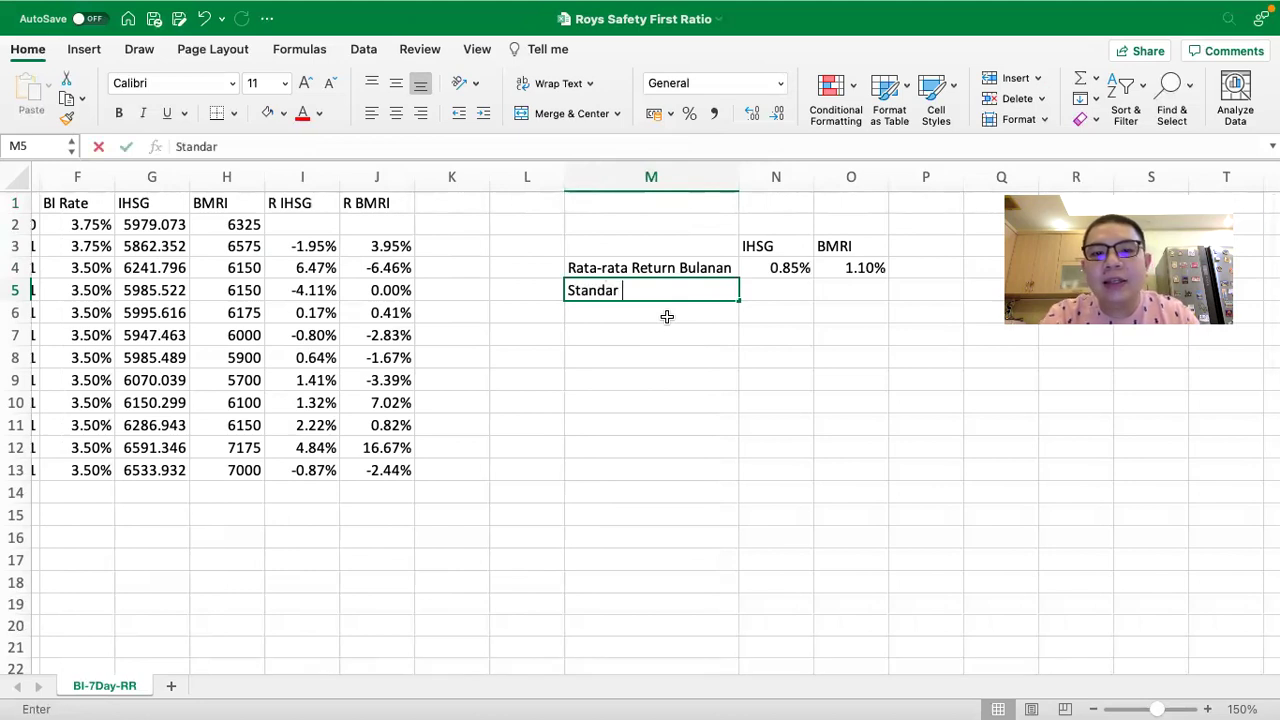
type("Deviasi ")
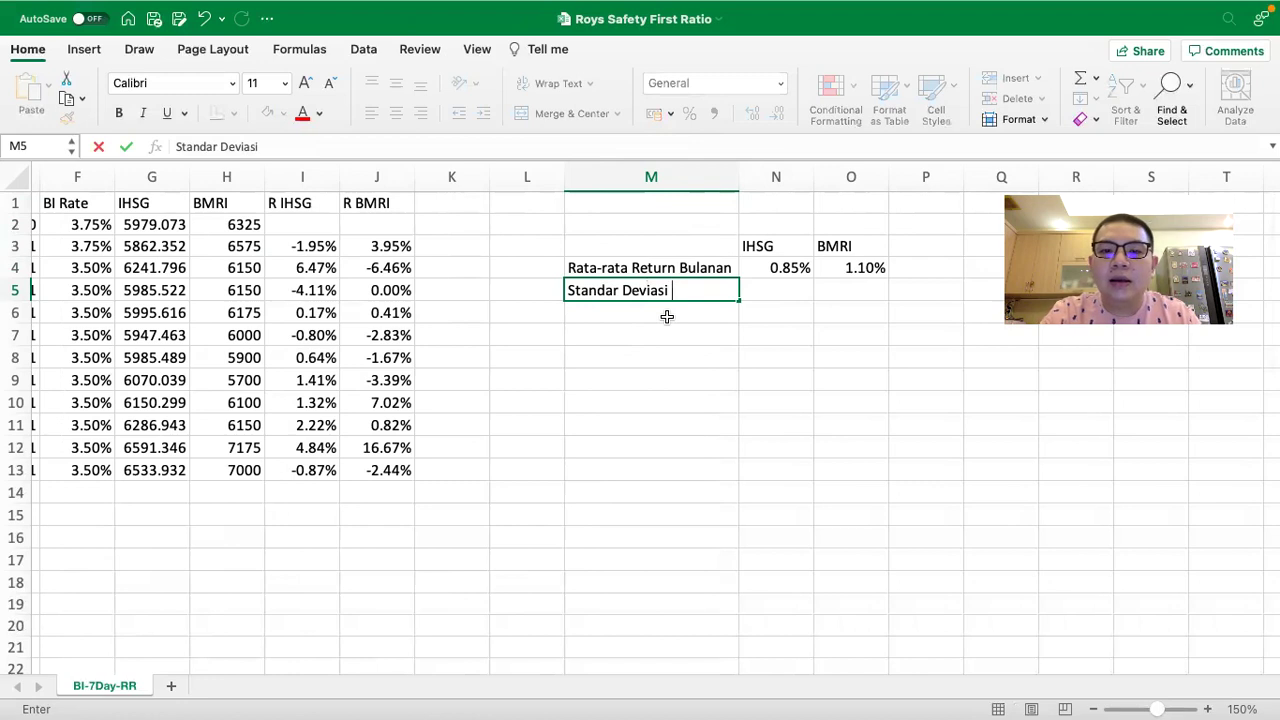
type("Bulanan")
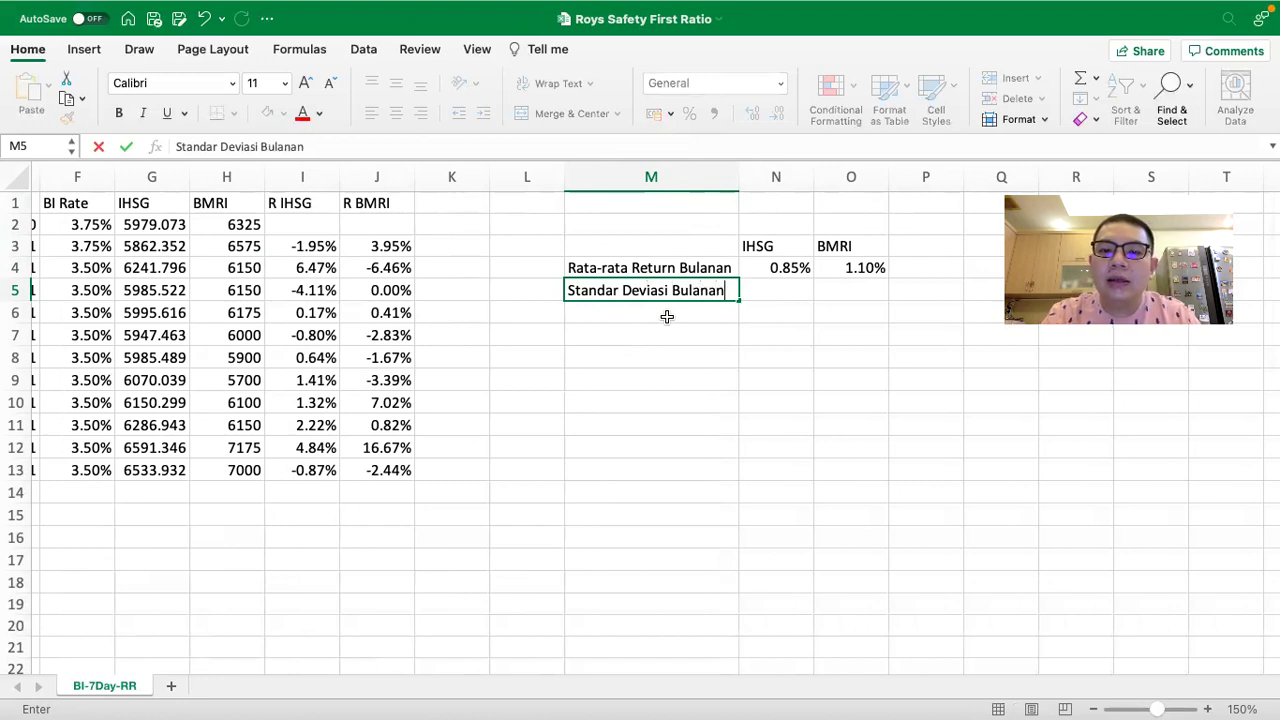
key("Tab")
Step: Calculate the monthly standard deviation of the IHSG returns in N5 with STDEVA over I3:I13
type("=stdeva")
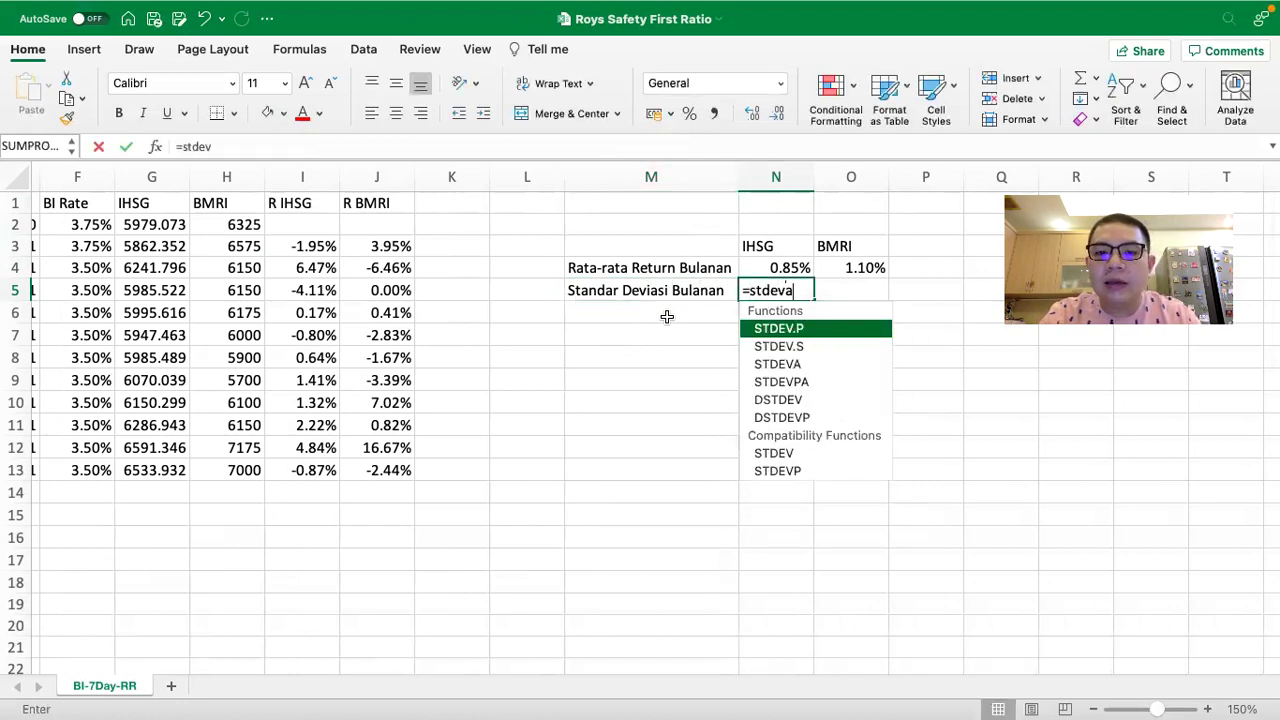
type("(")
left_click(313, 245)
left_click_drag(313, 245, 299, 470)
key("Return")
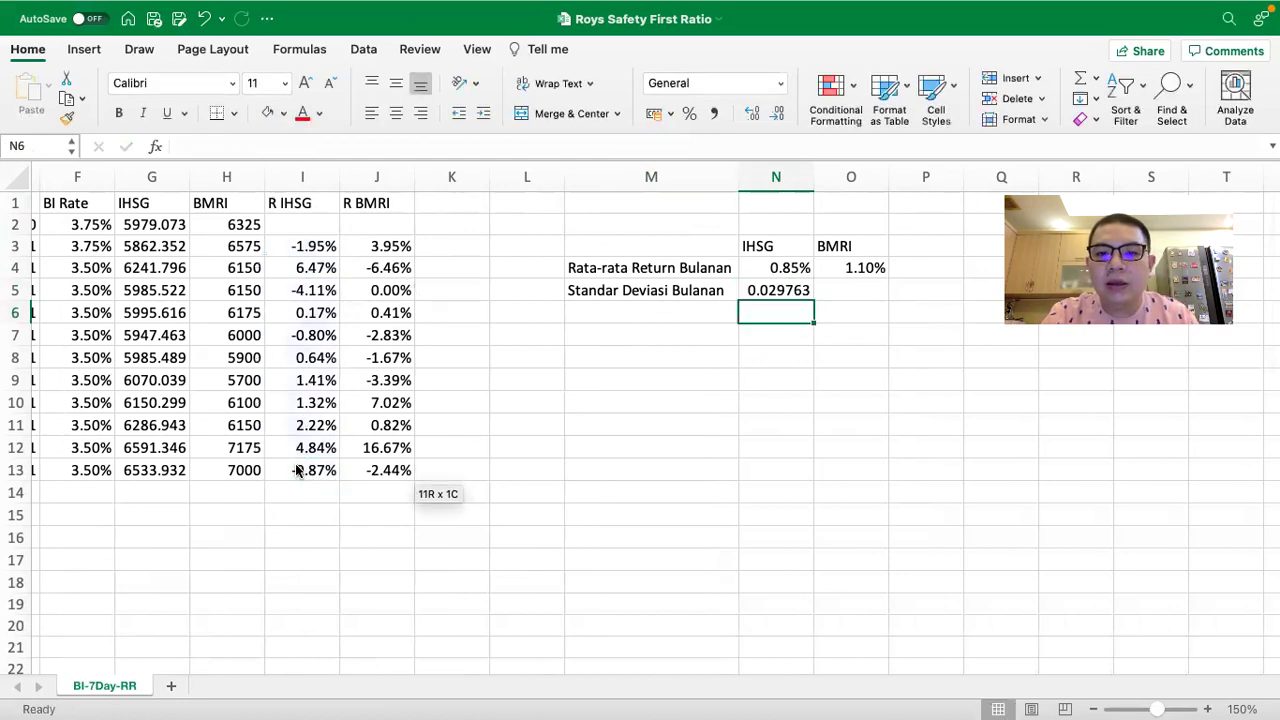
Step: Calculate the monthly standard deviation of the BMRI returns in O5 with STDEVA over J3:J13
left_click(867, 288)
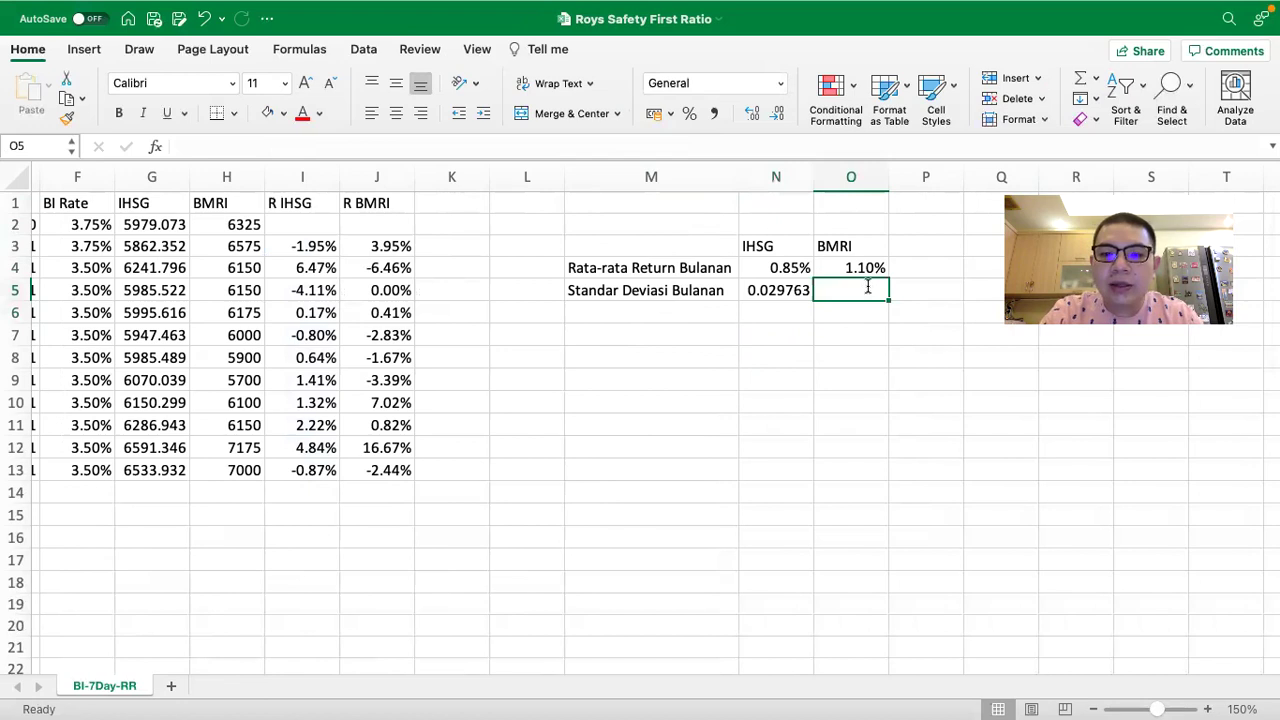
type("=stdeva")
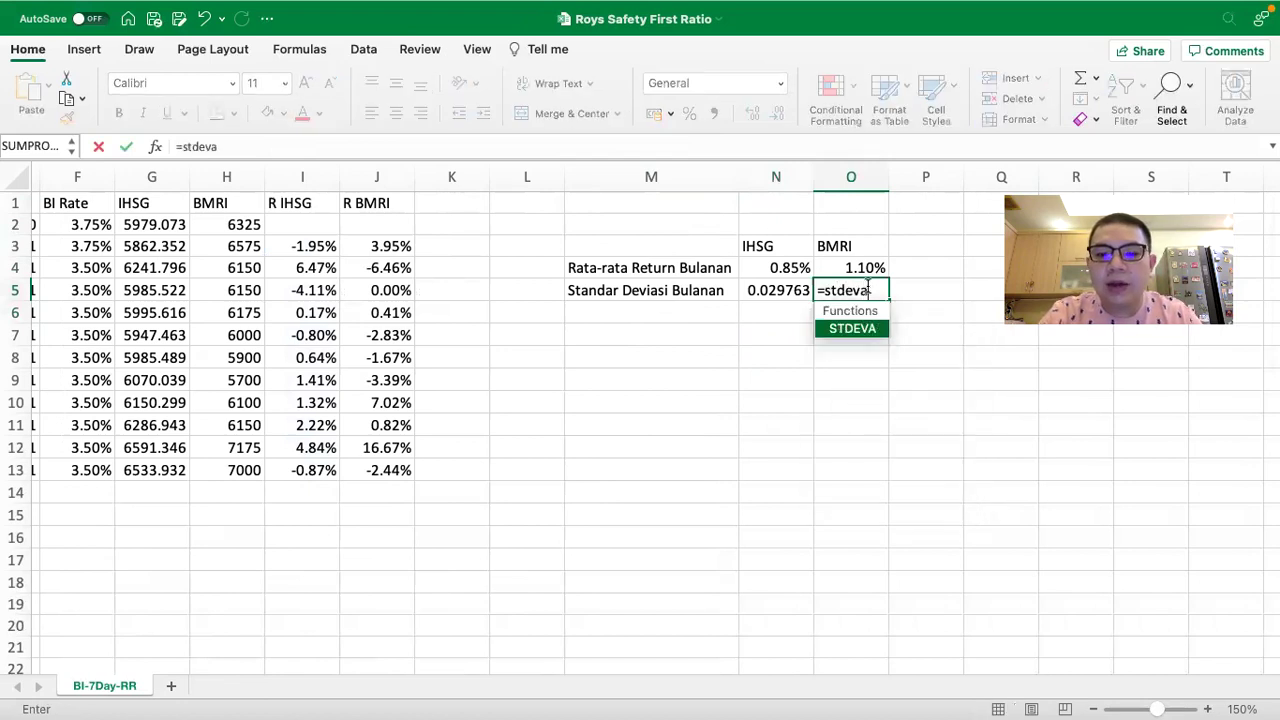
type("(")
left_click_drag(380, 250, 372, 450)
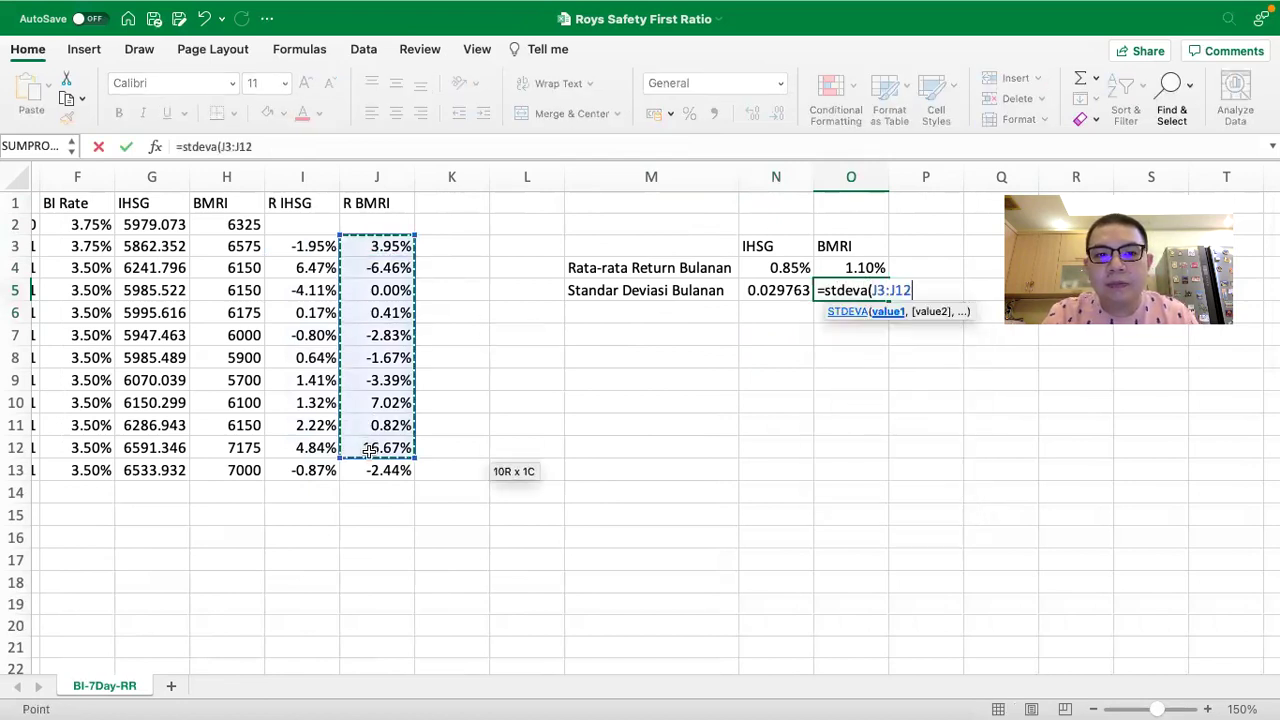
key("Return")
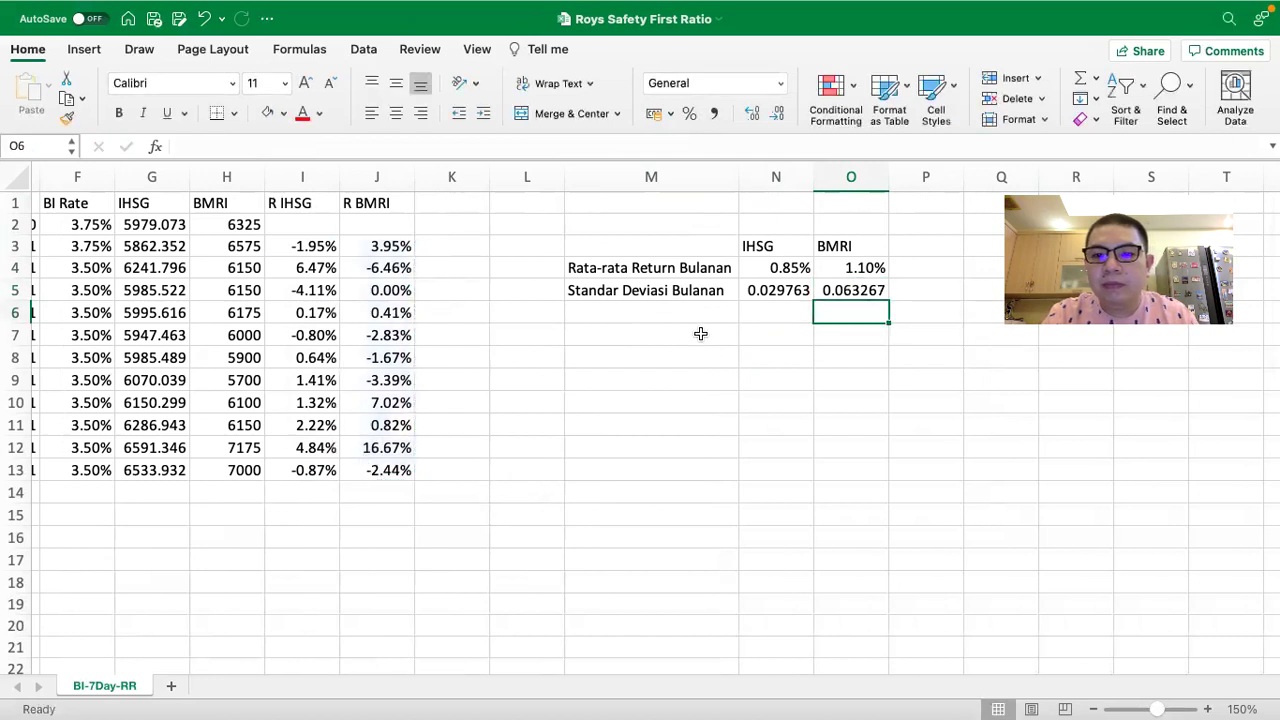
Step: Format the standard deviations in N5:O5 as percentages with two decimals
left_click_drag(772, 292, 827, 291)
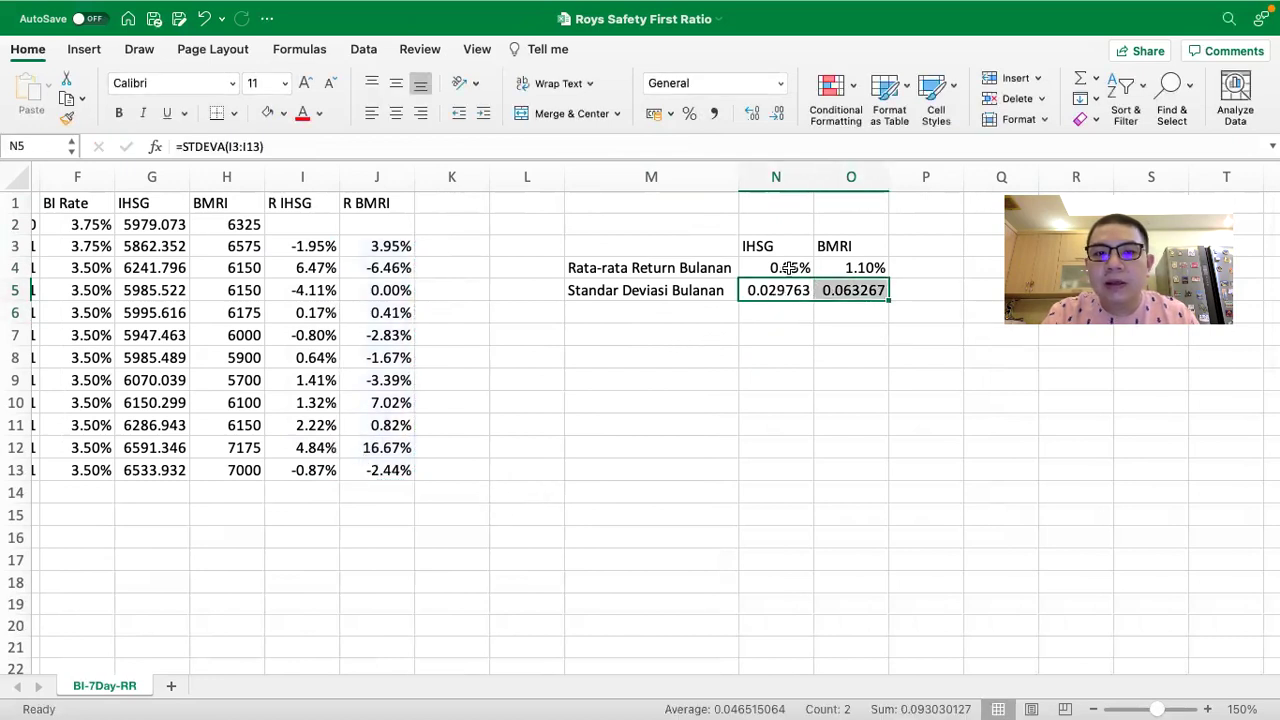
left_click(689, 113)
left_click(752, 113)
left_click(752, 113)
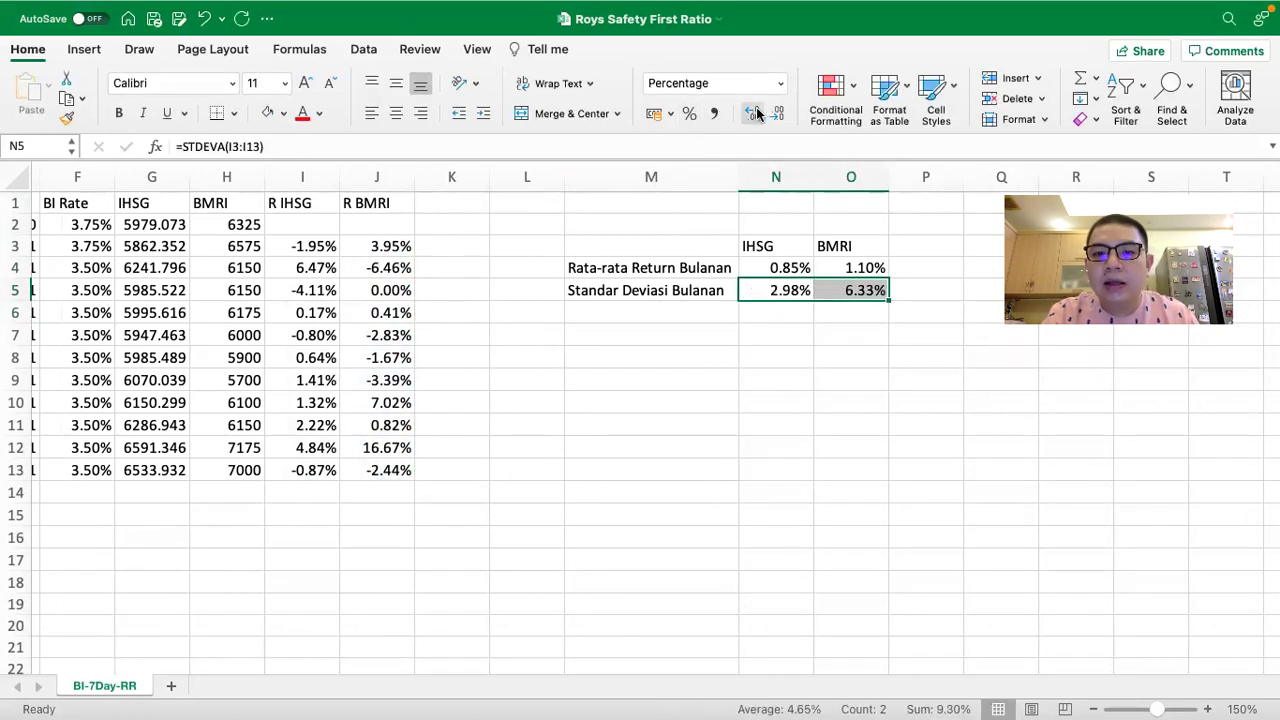
left_click(640, 308)
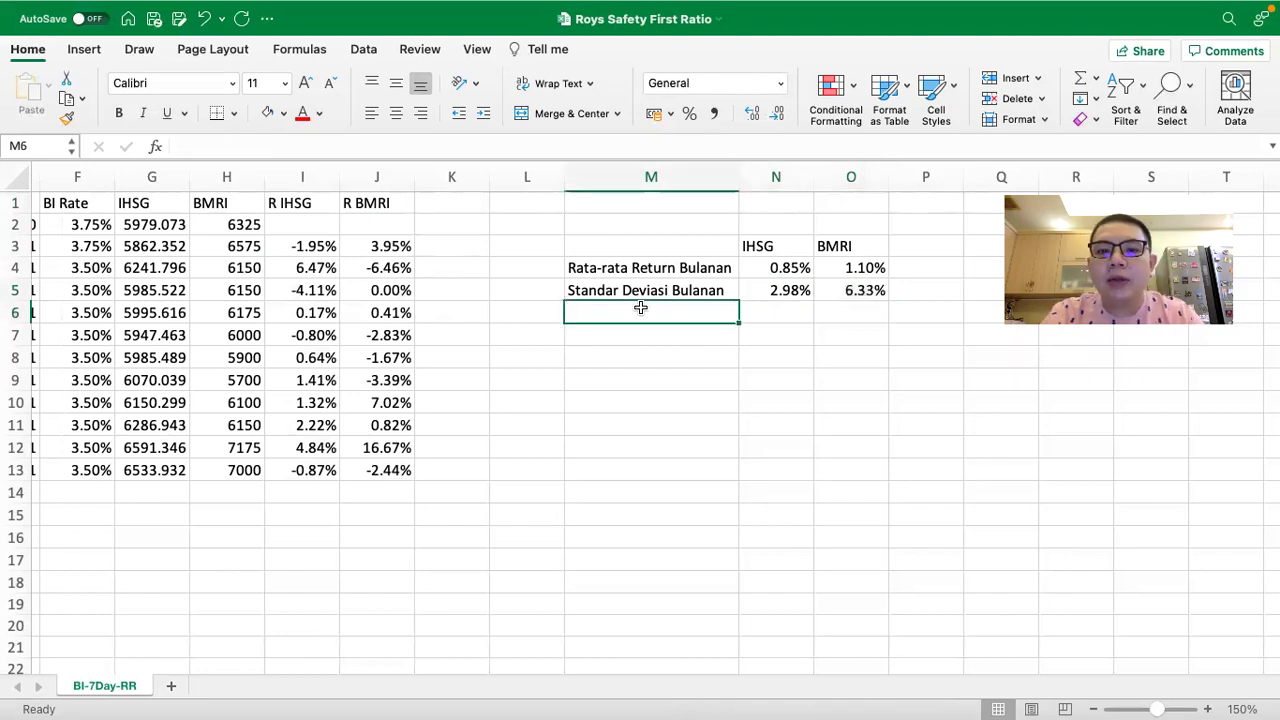
Step: Enter the label "Minimum Required Return" in cell M6 and fit column M's width to its text
type("Ri")
key("BackSpace")
key("BackSpace")
type("M")
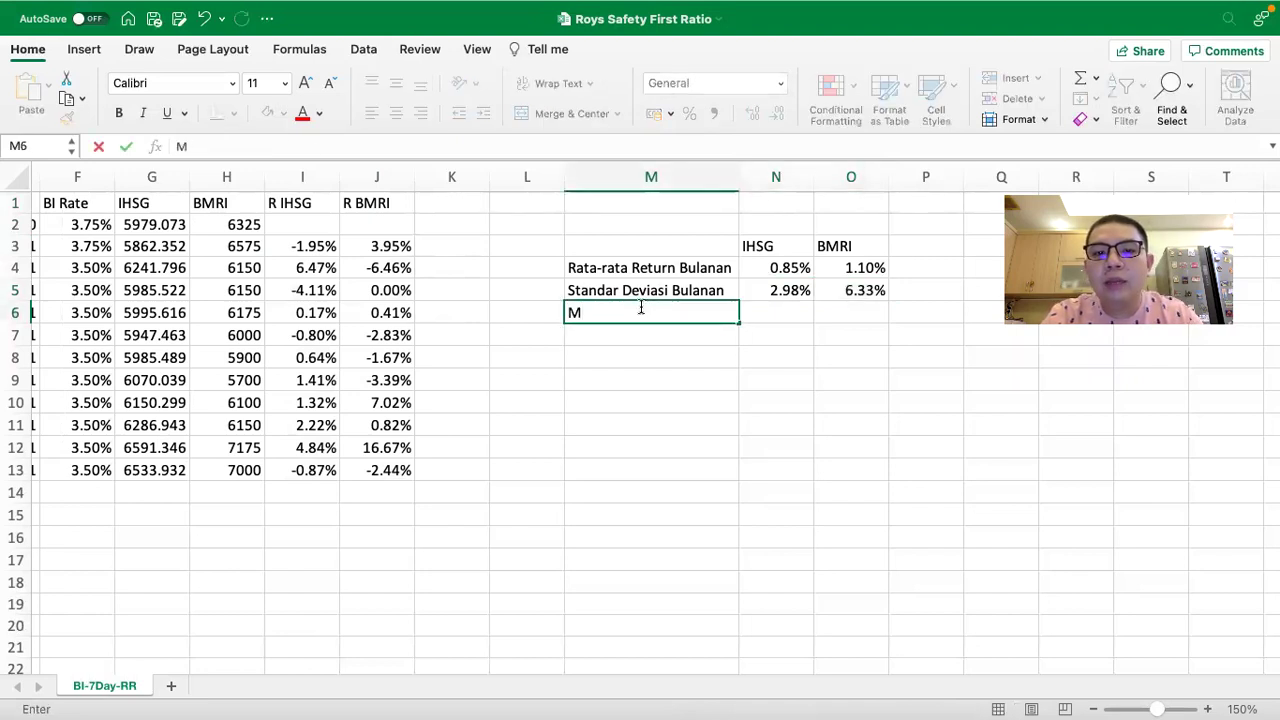
type("inimum ")
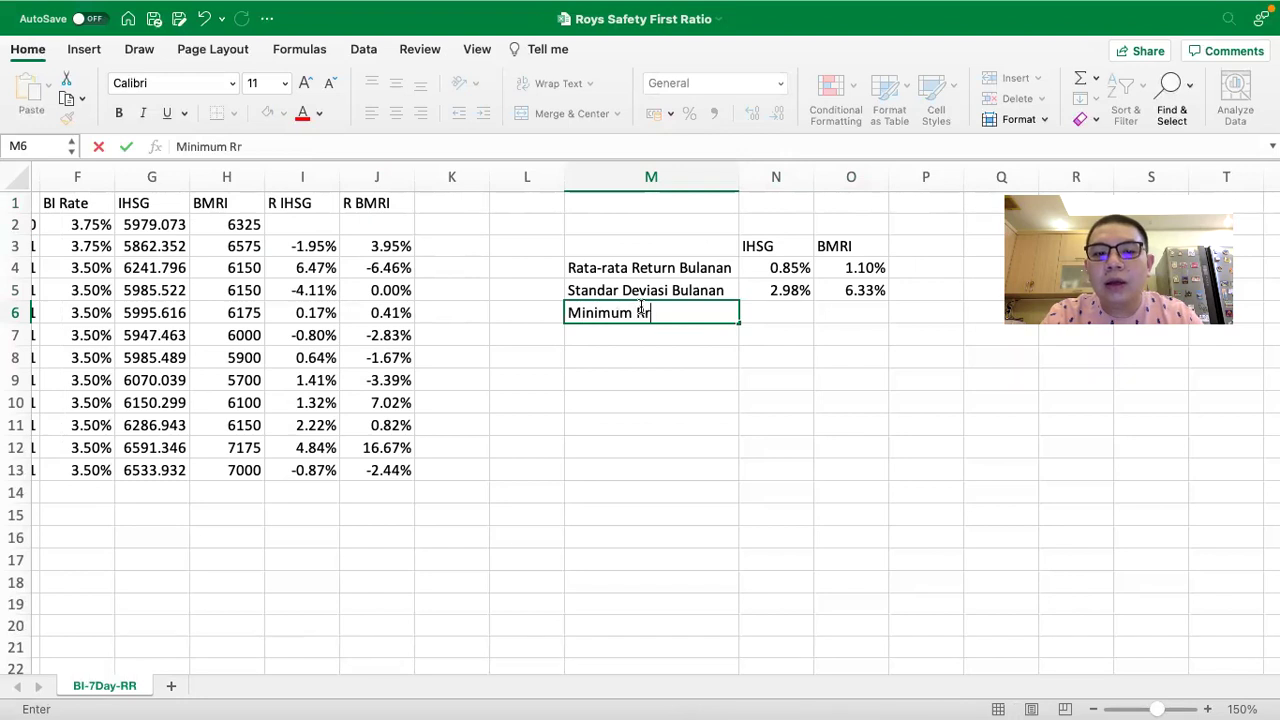
type("Required Return")
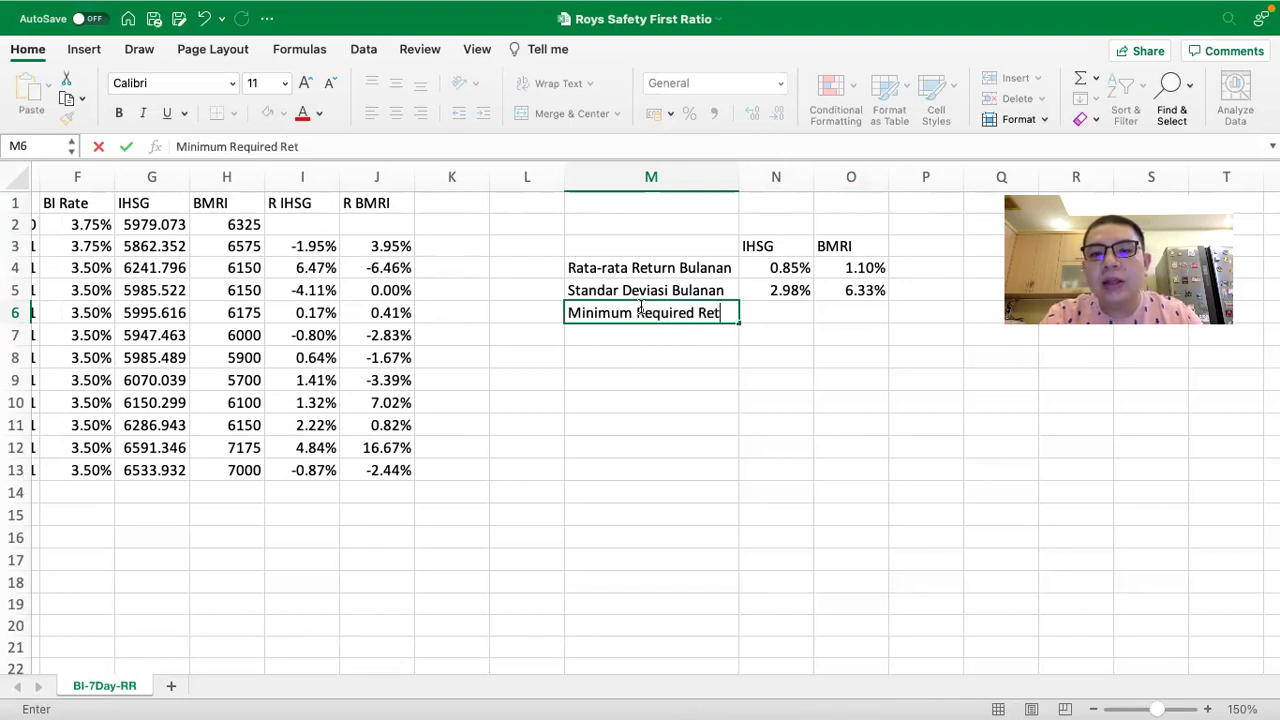
key("Return")
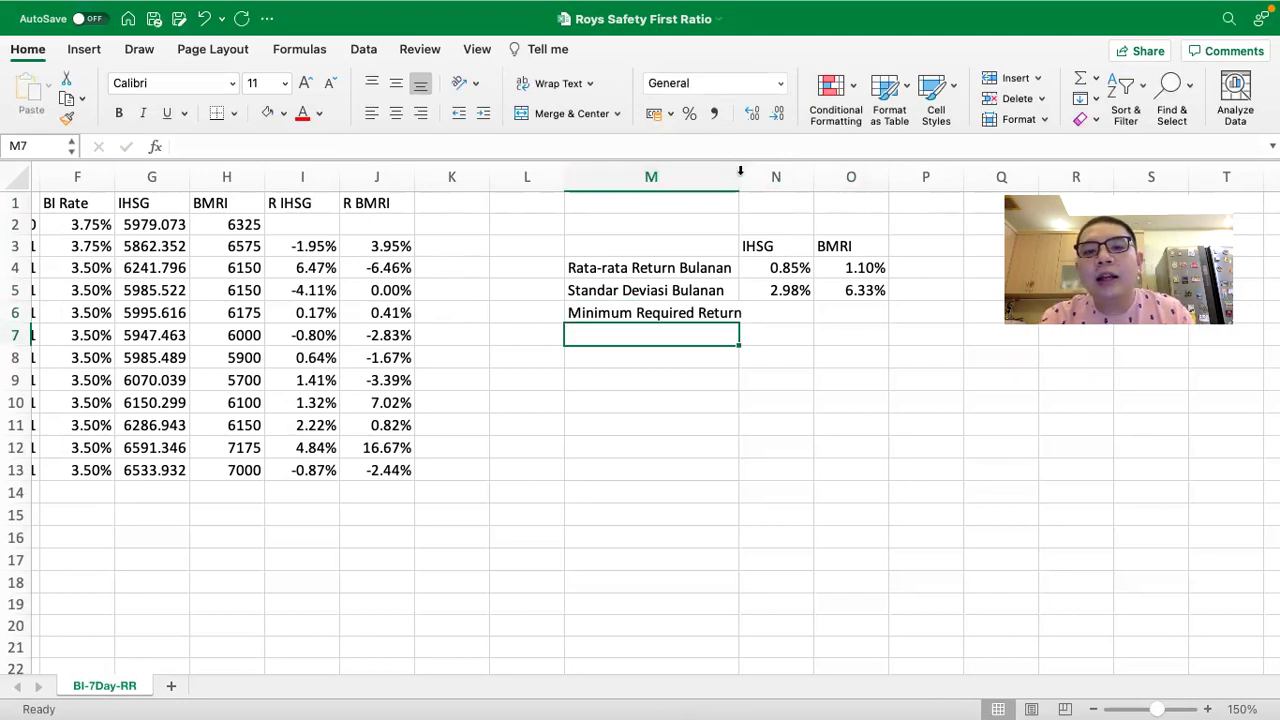
double_click(740, 176)
left_click(700, 268)
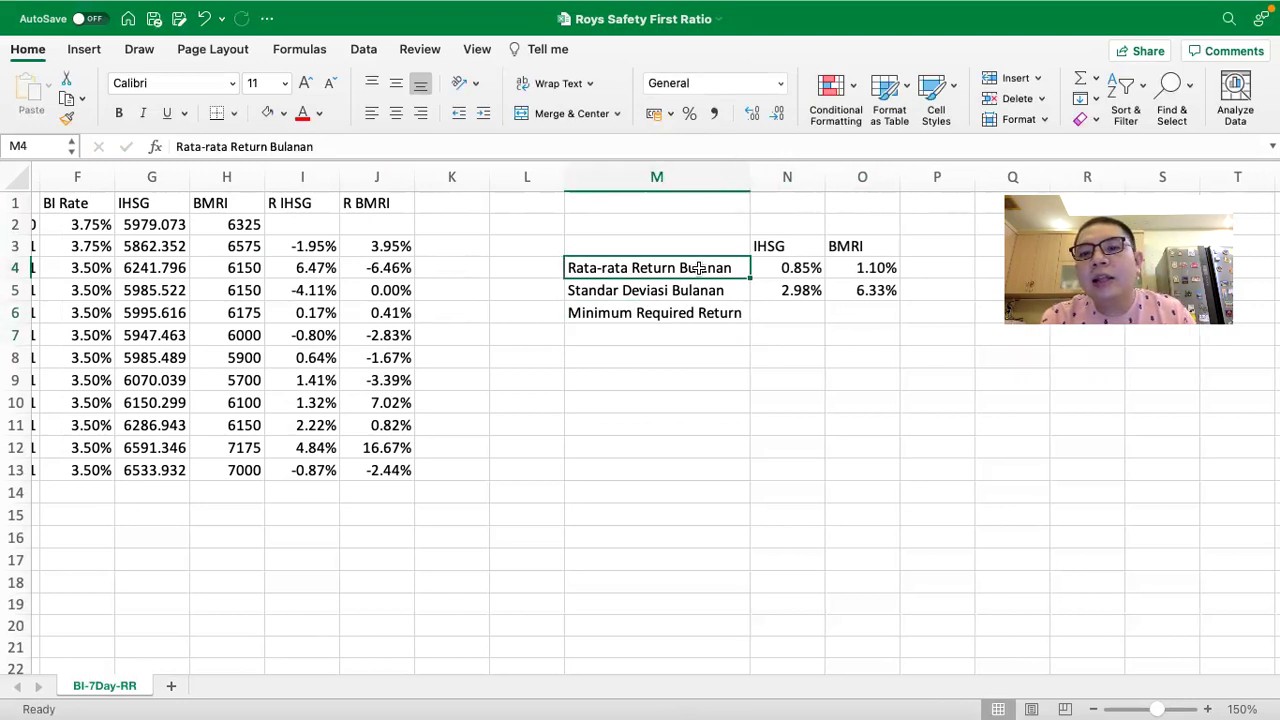
Step: Enter a minimum required return of 1% for both IHSG and BMRI in N6 and O6
left_click(729, 318)
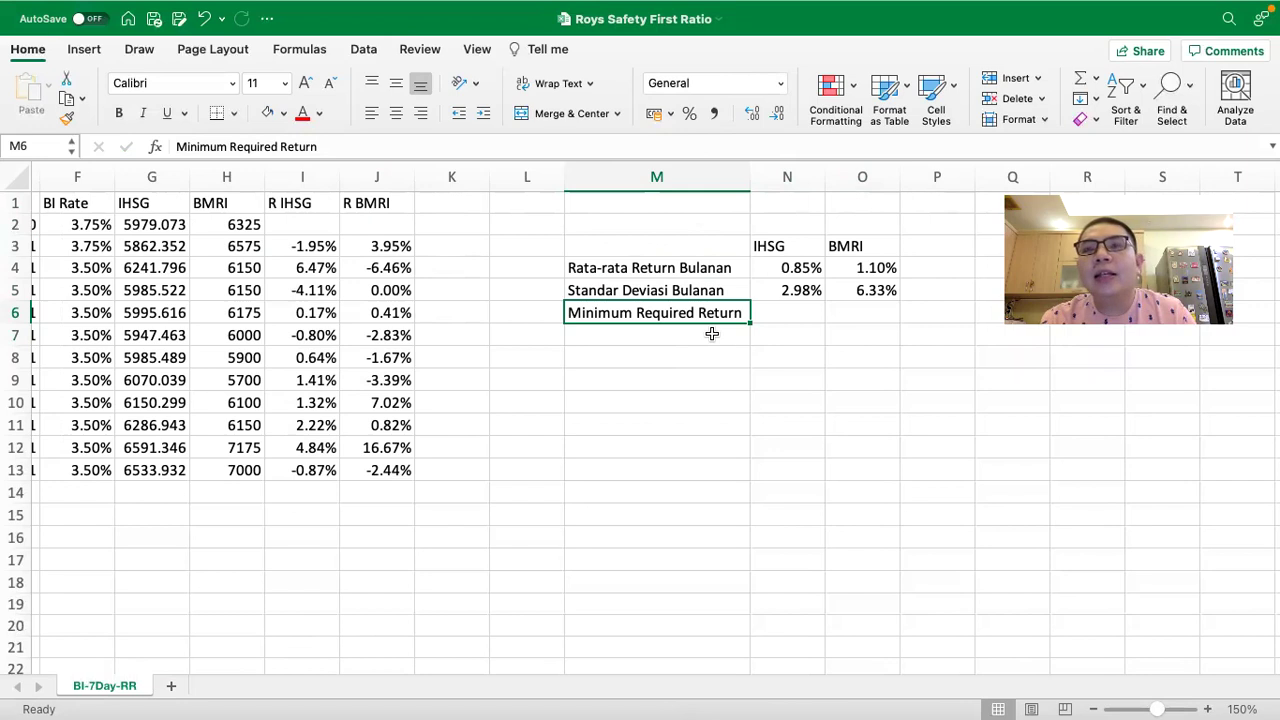
left_click(796, 316)
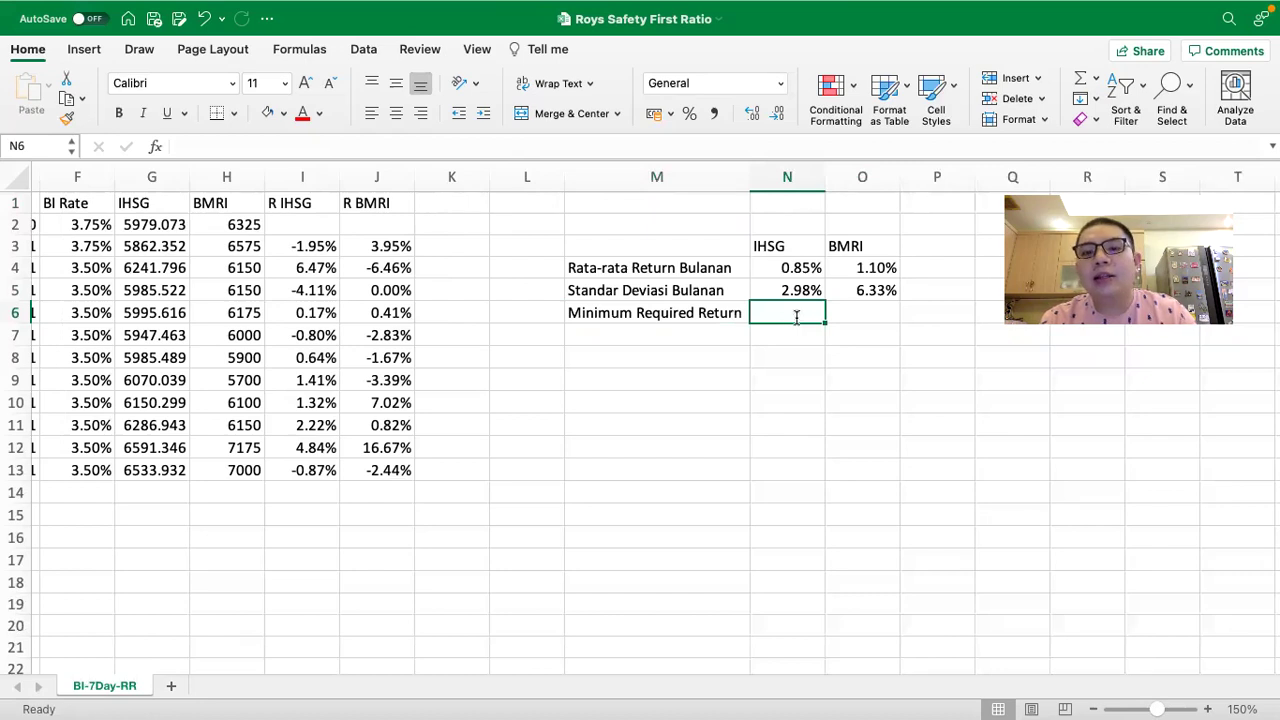
type("1%")
key("Right")
type("1%")
key("Return")
Step: Center the average return, standard deviation and minimum required return values in N4:O6 horizontally
key("Left")
key("Up")
key("shift+Right")
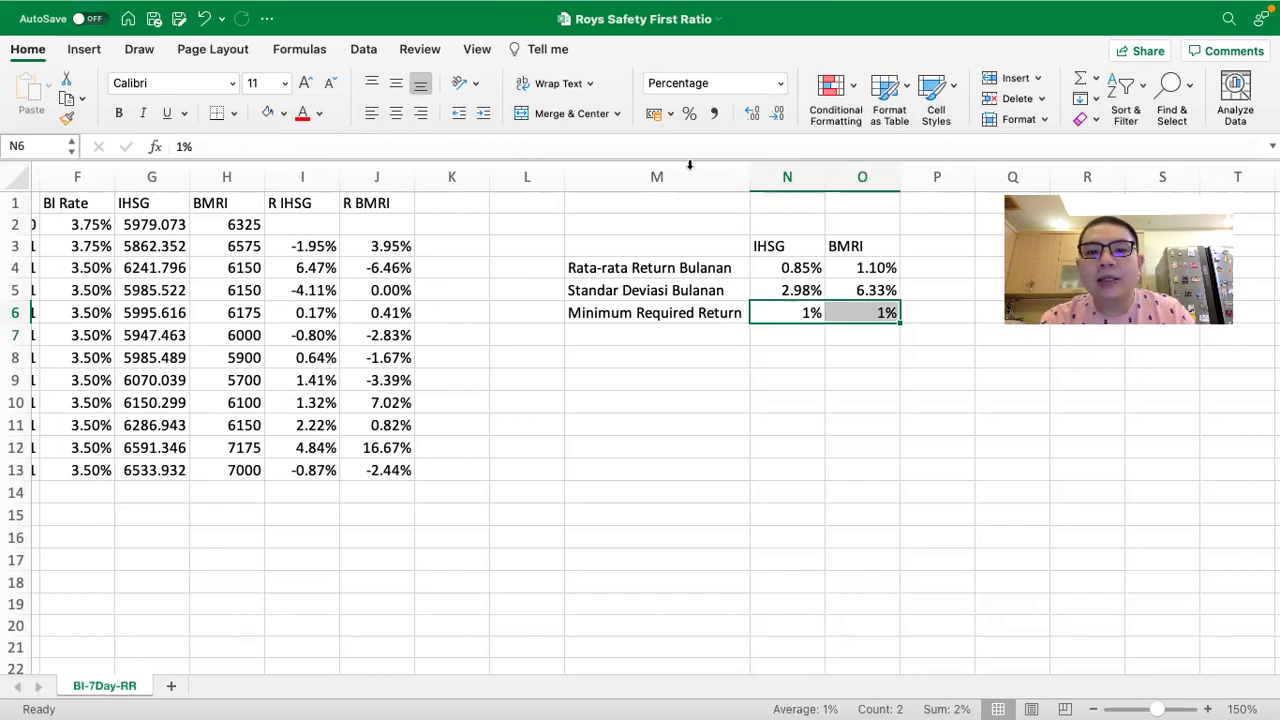
left_click(394, 115)
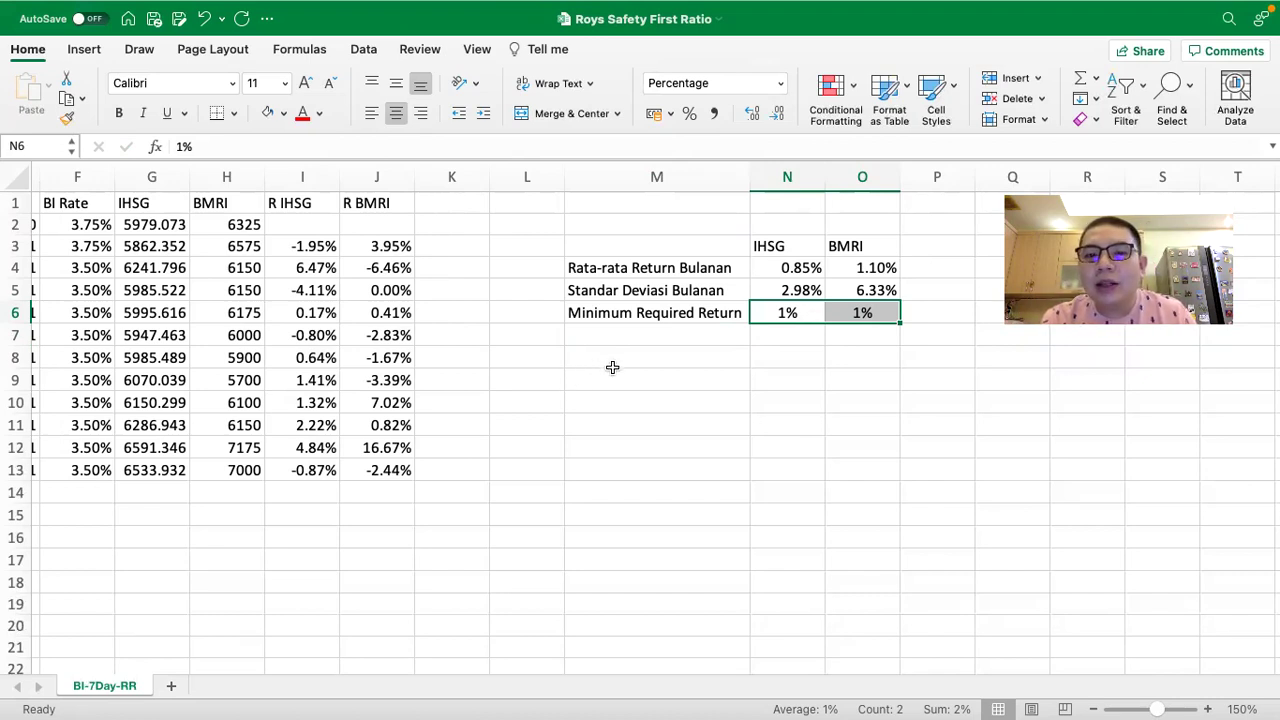
left_click_drag(772, 268, 831, 262)
left_click(396, 113)
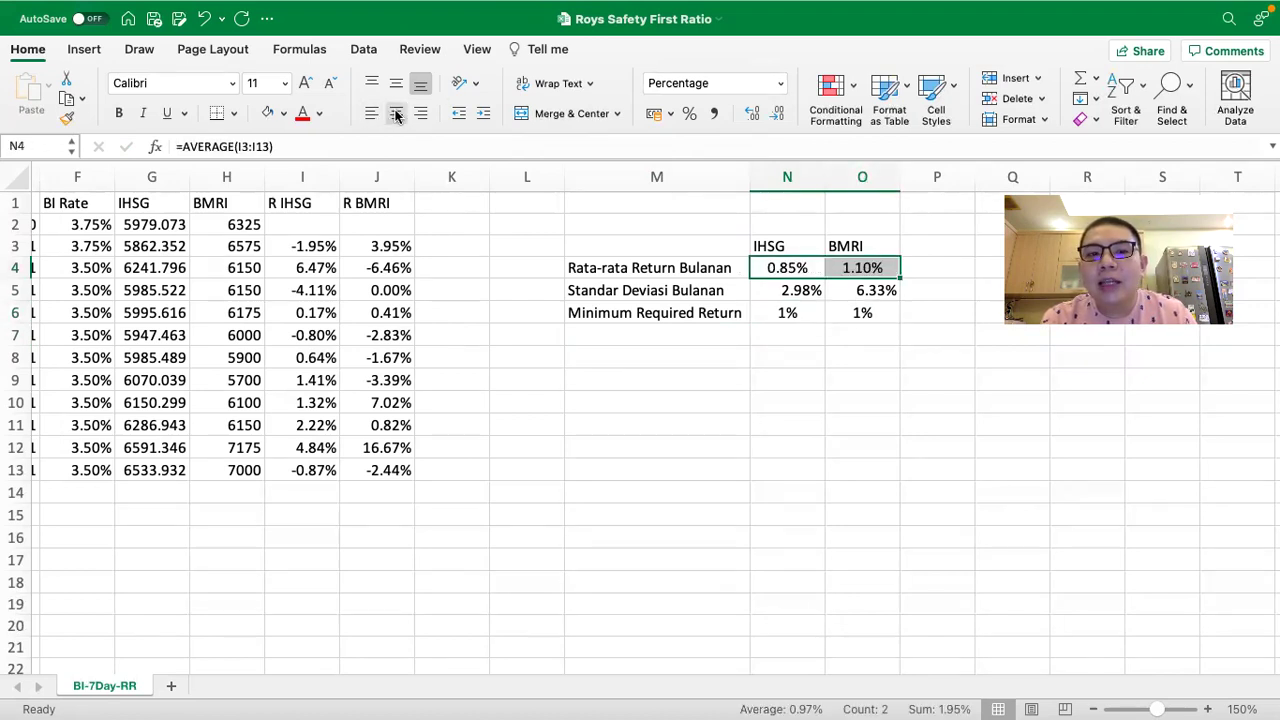
left_click_drag(800, 290, 857, 290)
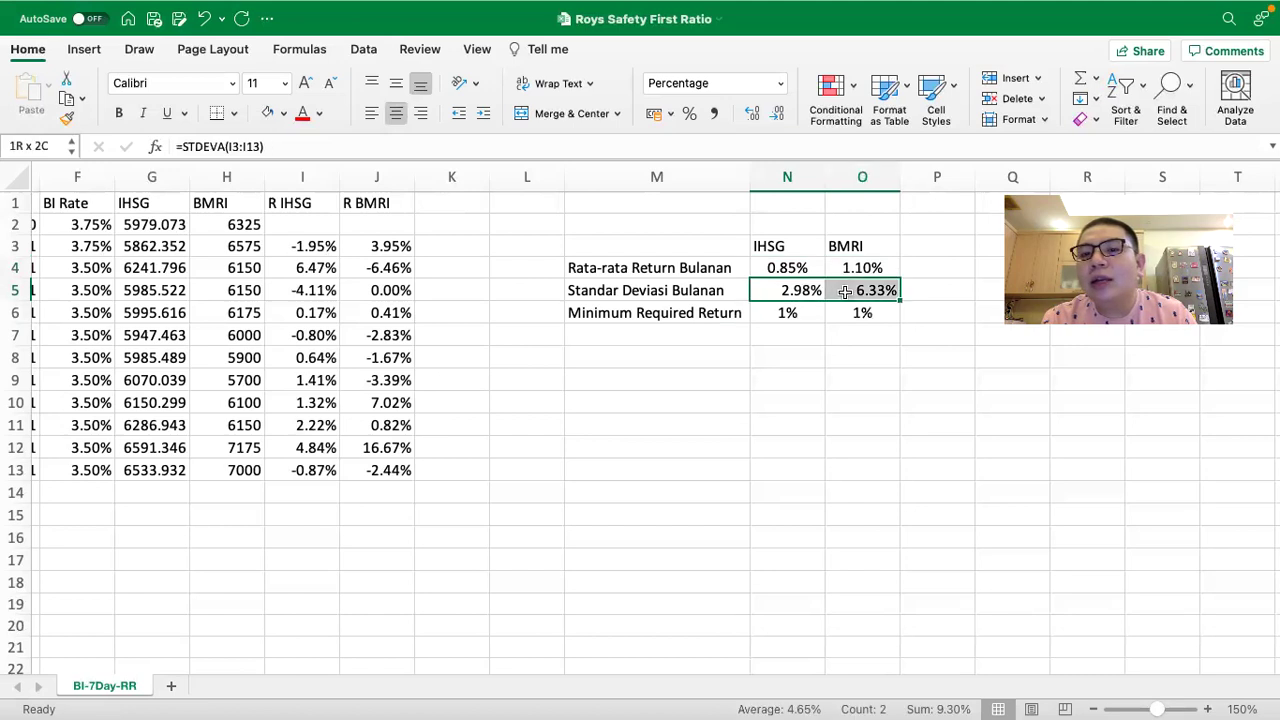
left_click(396, 113)
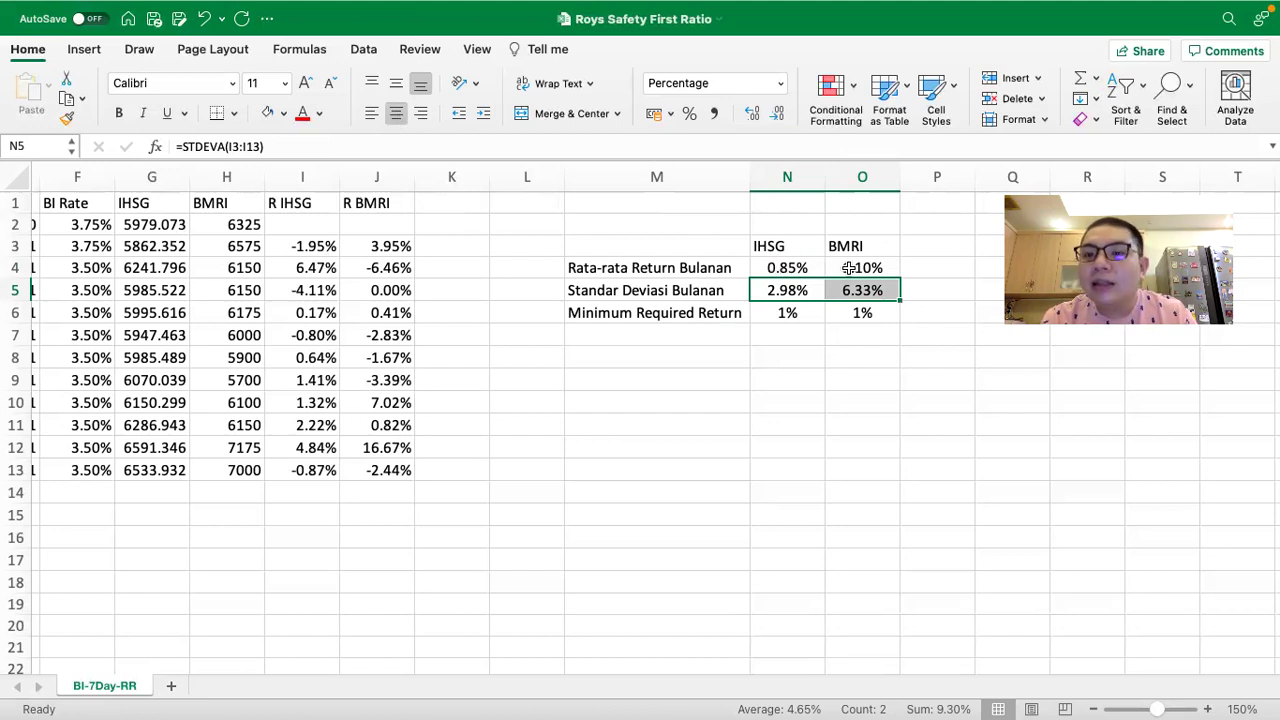
Step: Enter the label "Roy's Safety Ratio" in cell M8
left_click(699, 357)
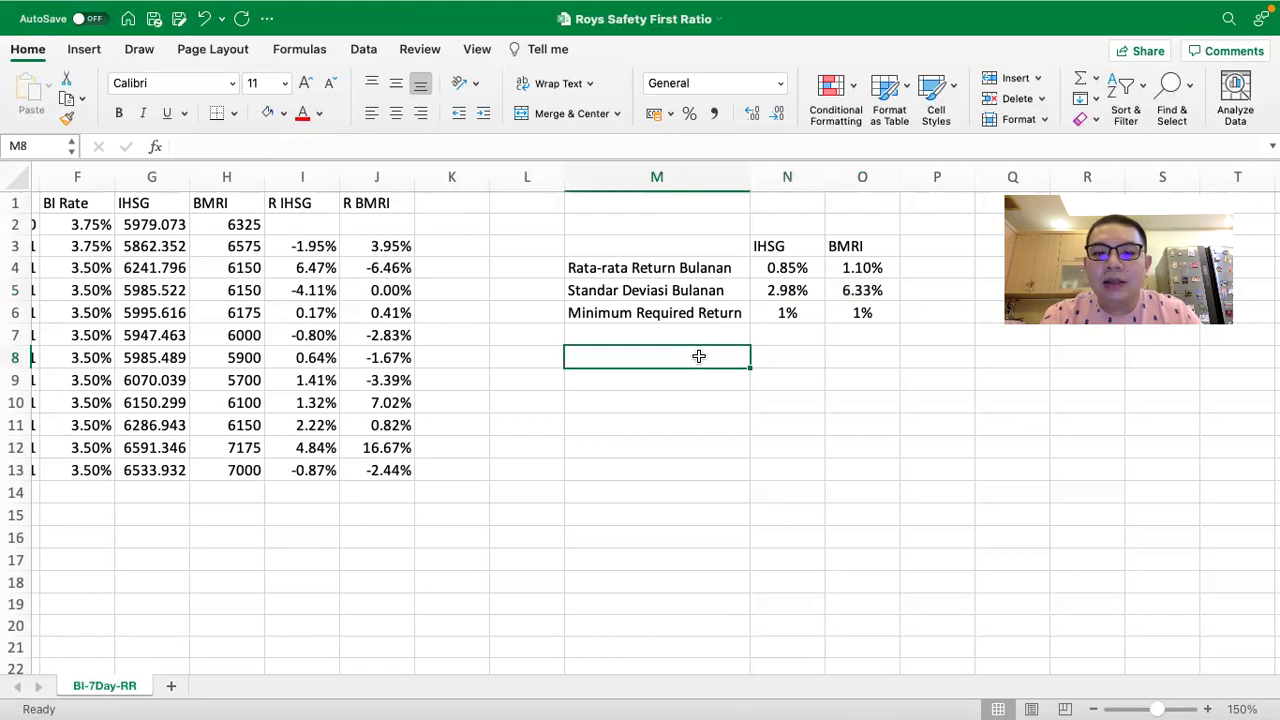
type("Roy's ")
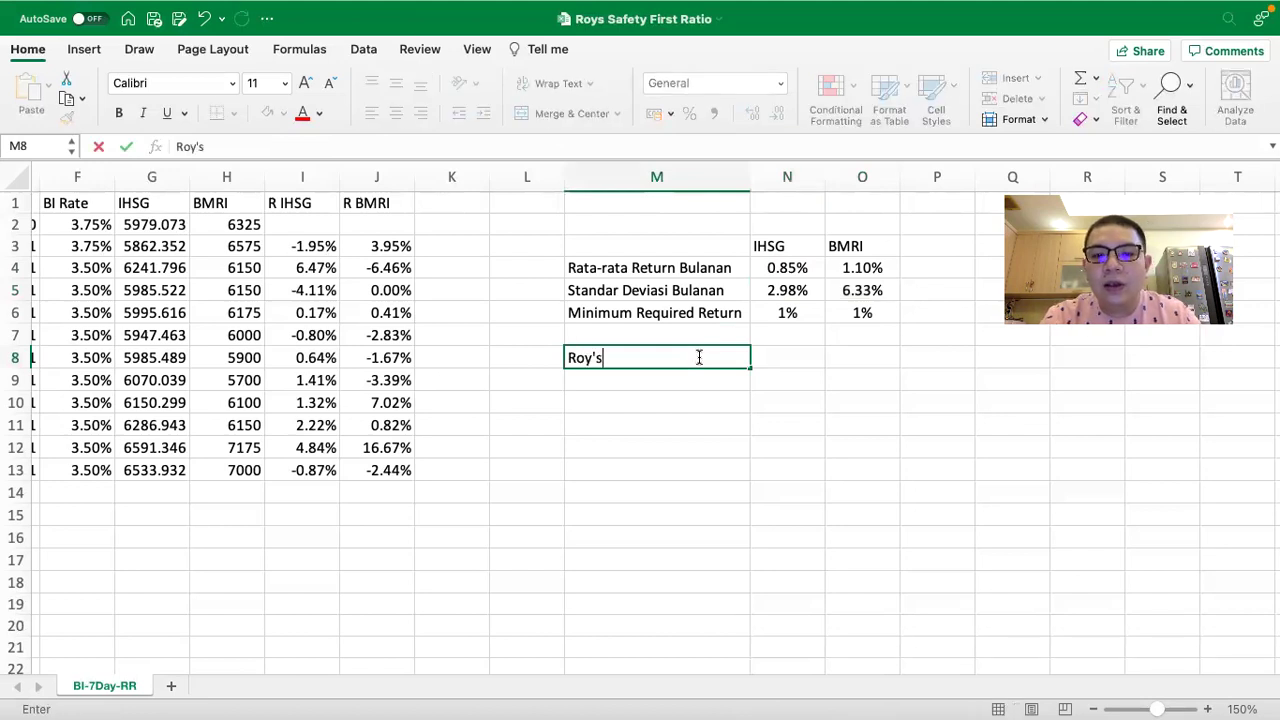
type("Safety Ratio")
key("Return")
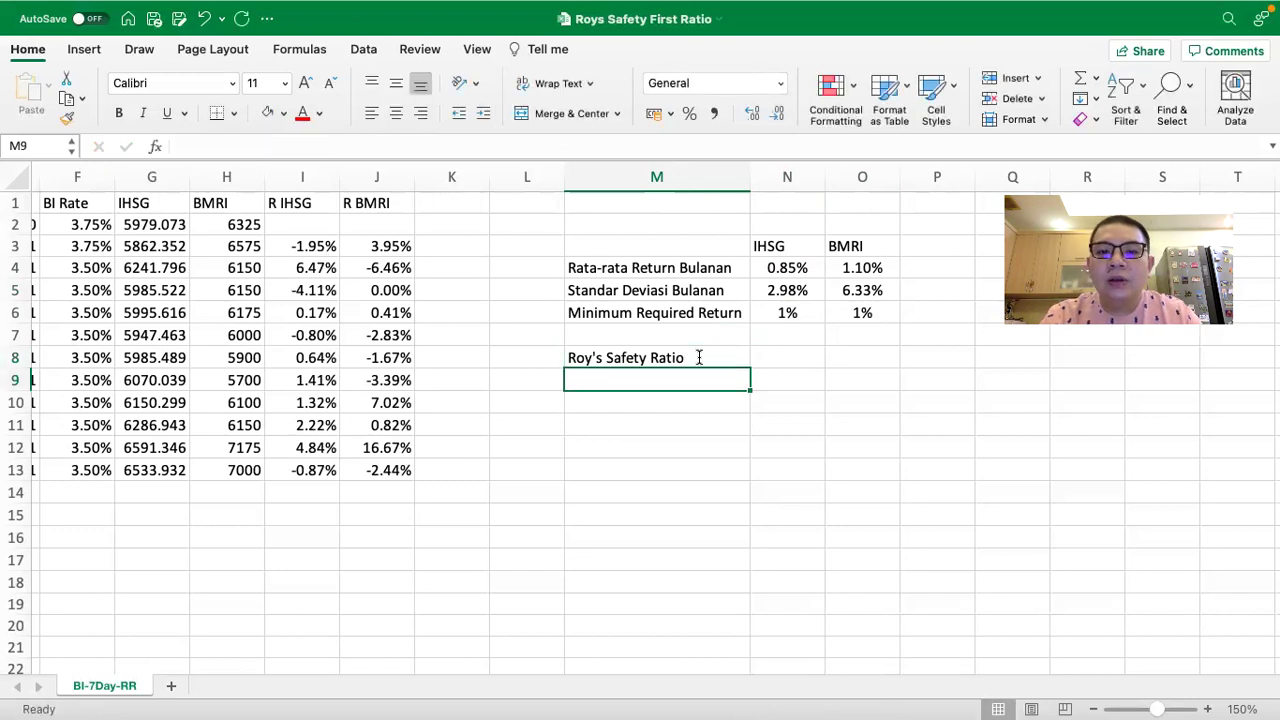
Step: Calculate the IHSG safety ratio in N8 with the formula =(N4-N6)/N5
left_click(790, 352)
type("=")
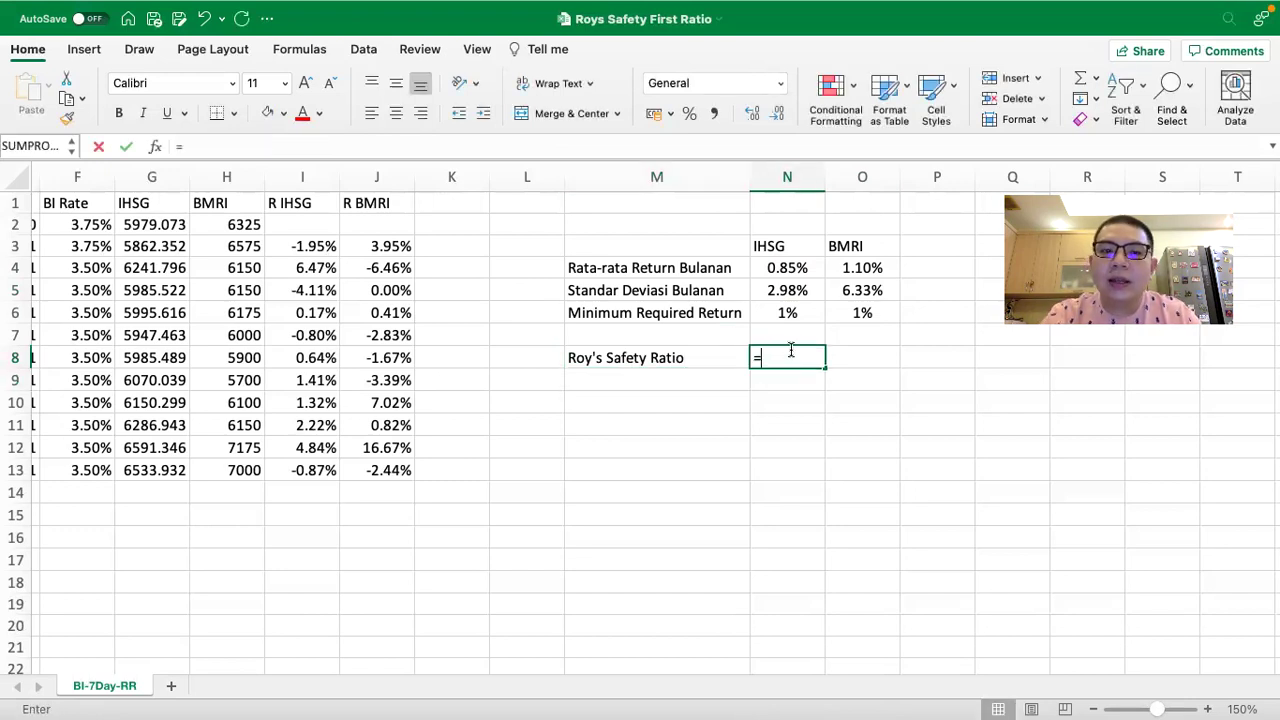
type("(")
left_click(790, 267)
type("-")
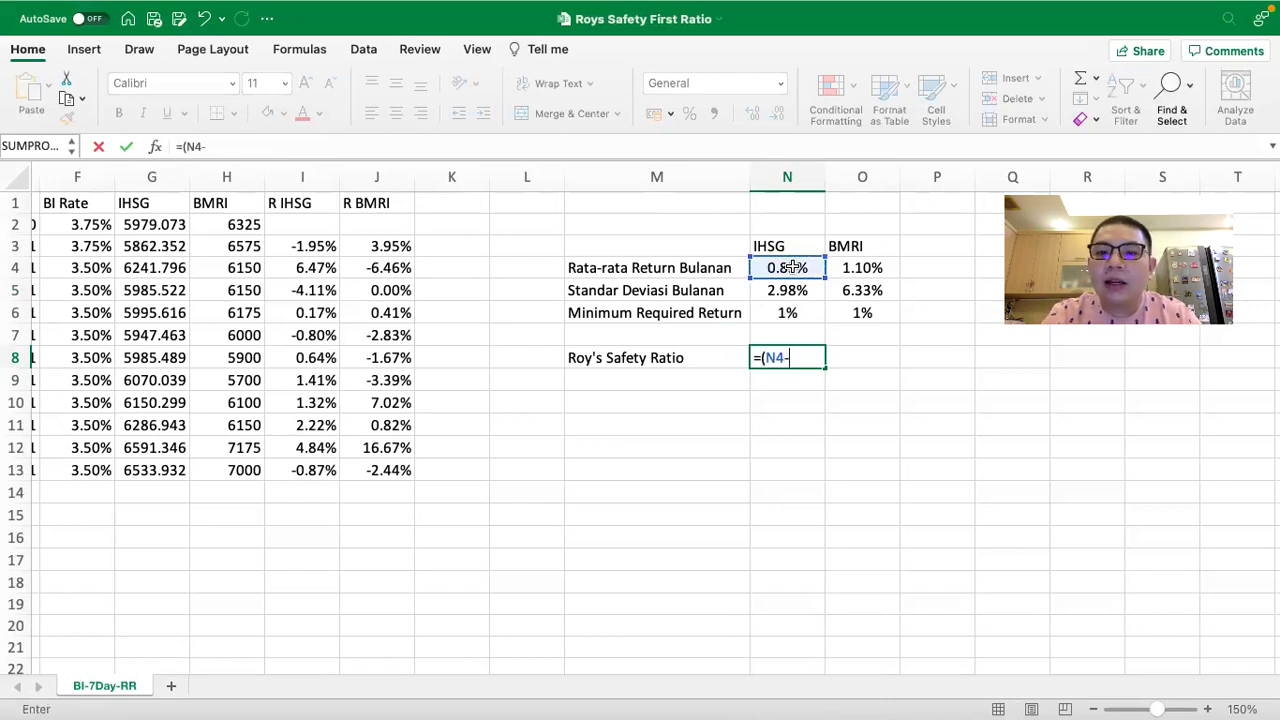
left_click(790, 312)
type(")")
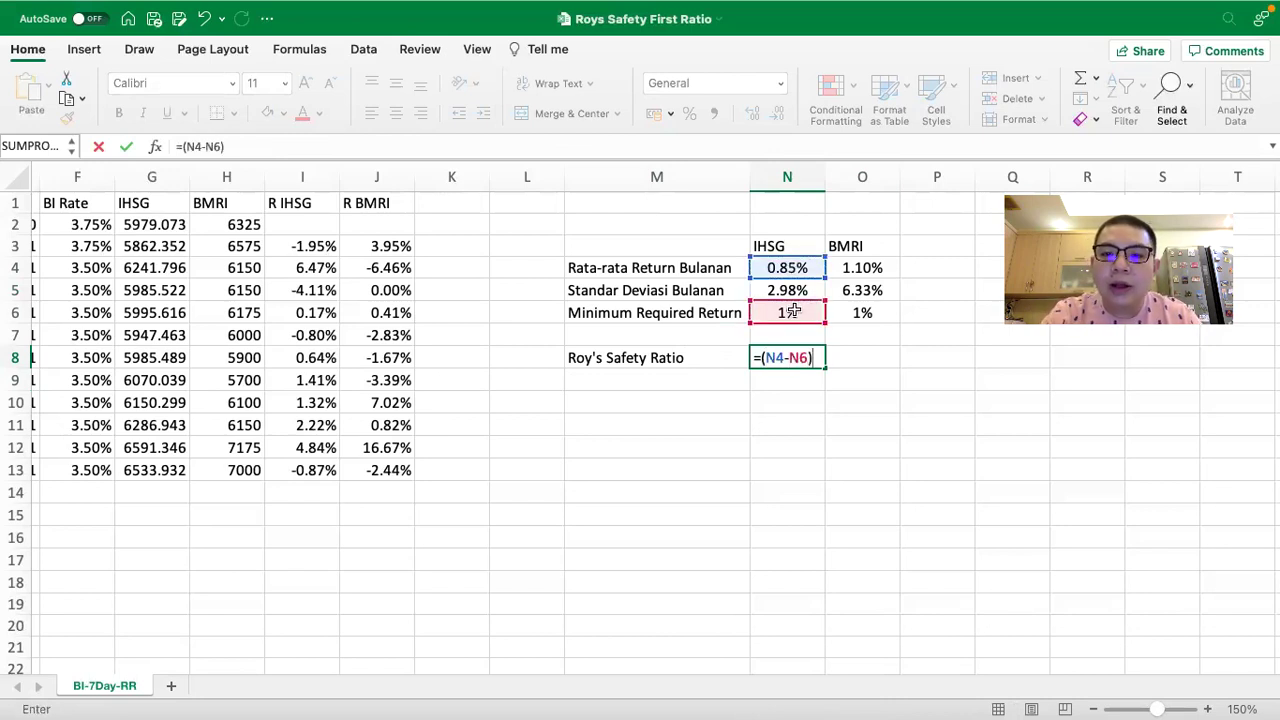
left_click(781, 290)
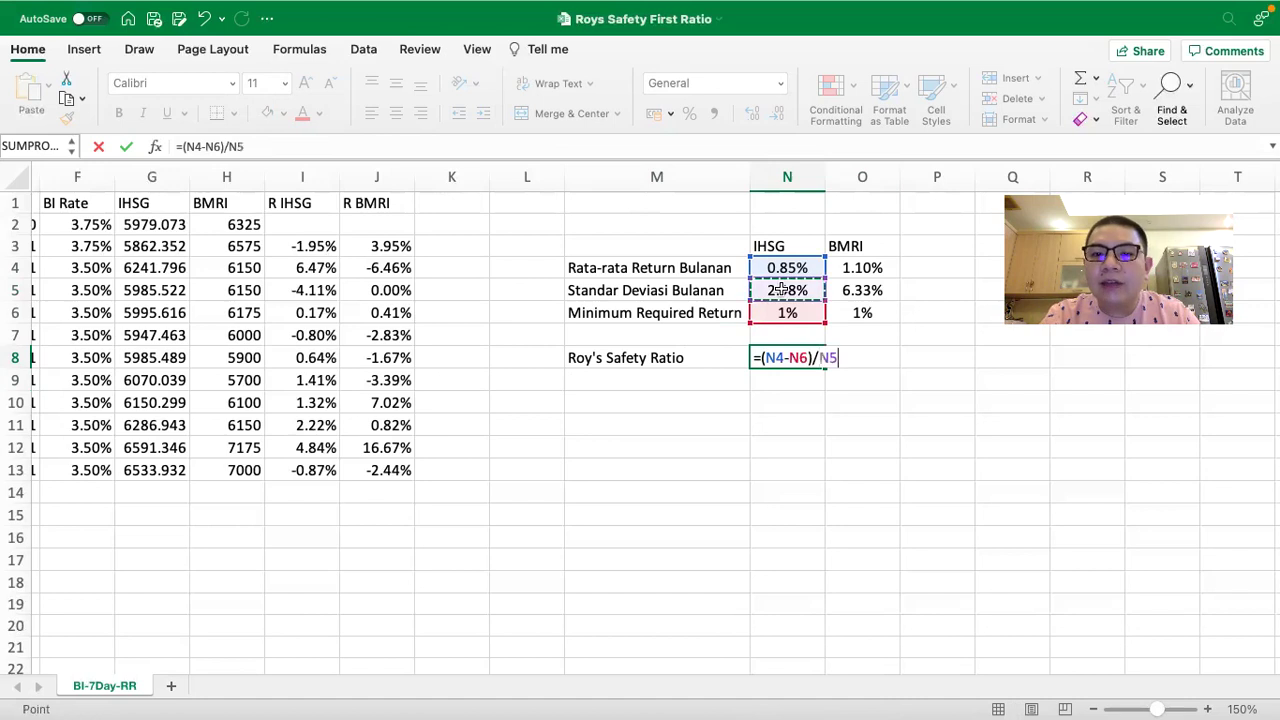
key("Return")
Step: Format the ratio in N8 as a plain number with four decimals and center it
left_click(820, 355)
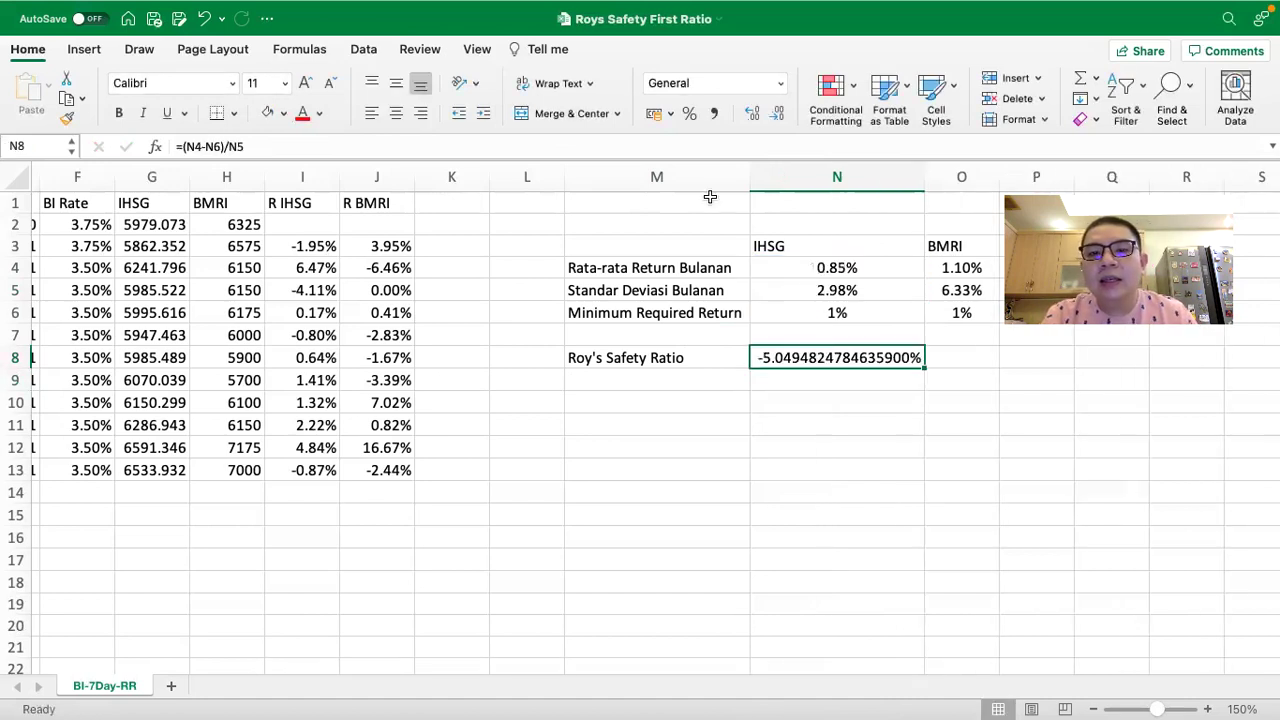
left_click(780, 84)
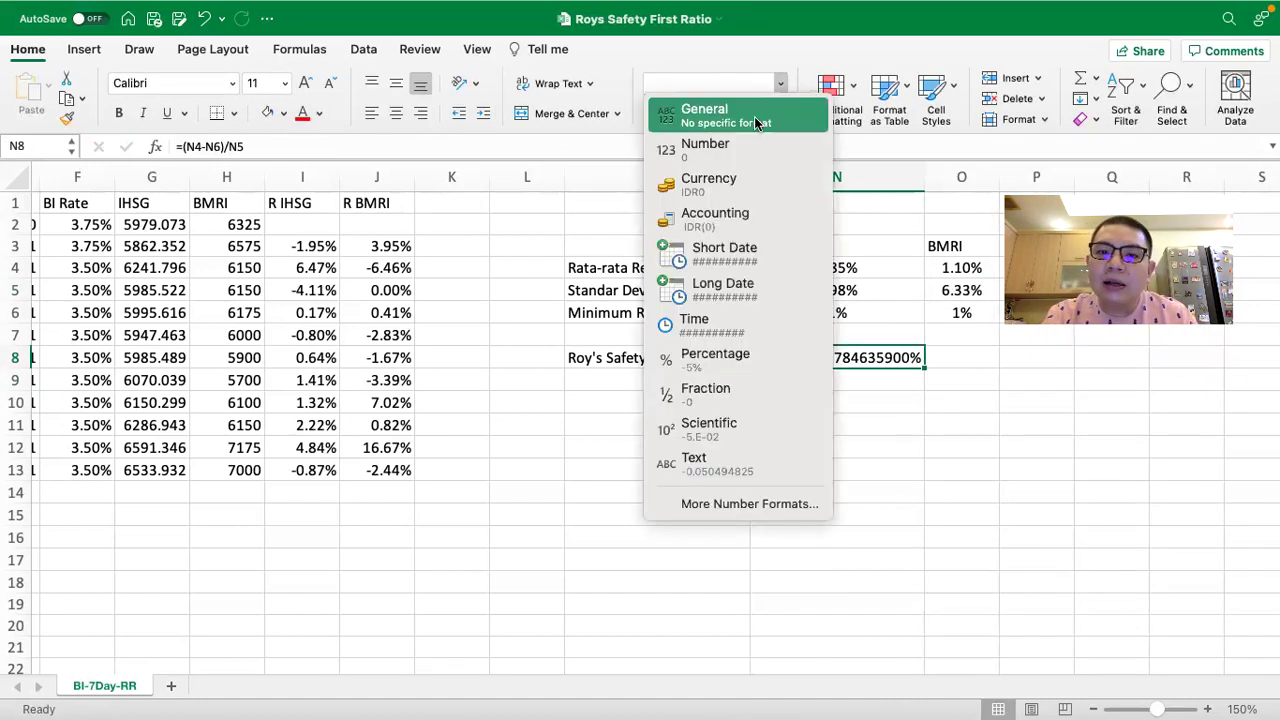
left_click(757, 120)
left_click(777, 113)
left_click(777, 113)
left_click(777, 113)
left_click(778, 113)
left_click(778, 113)
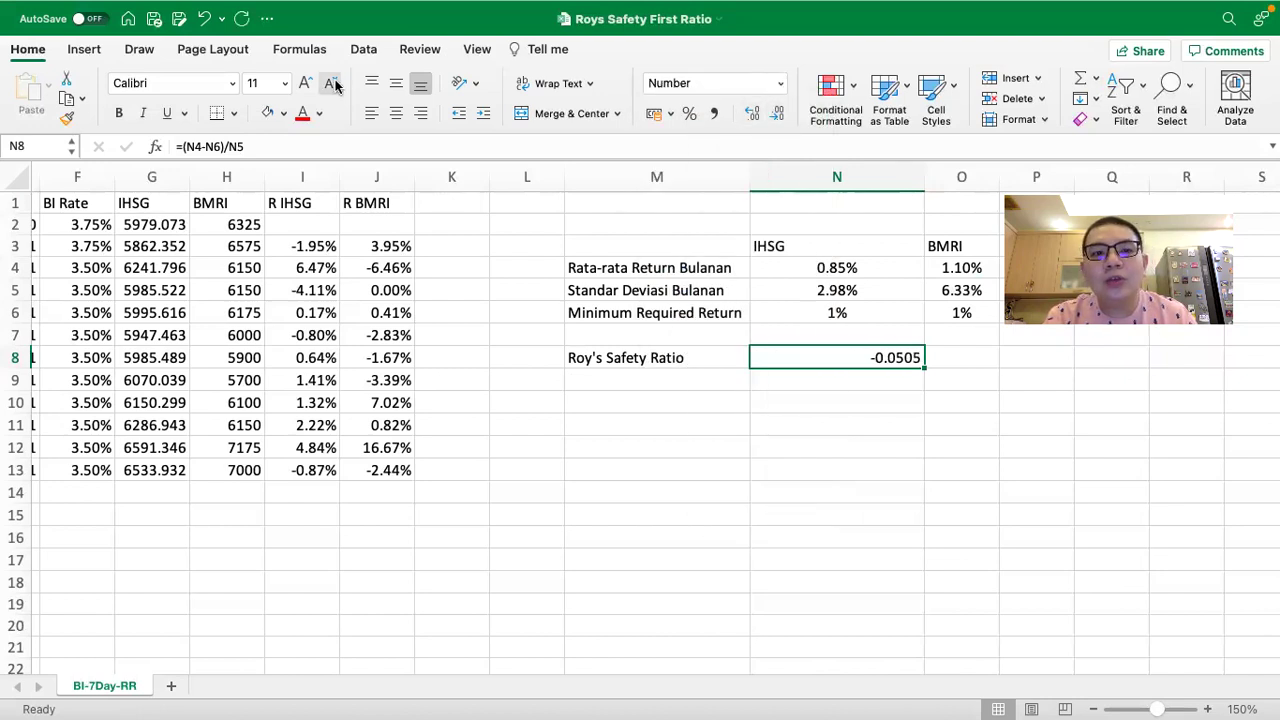
left_click(396, 113)
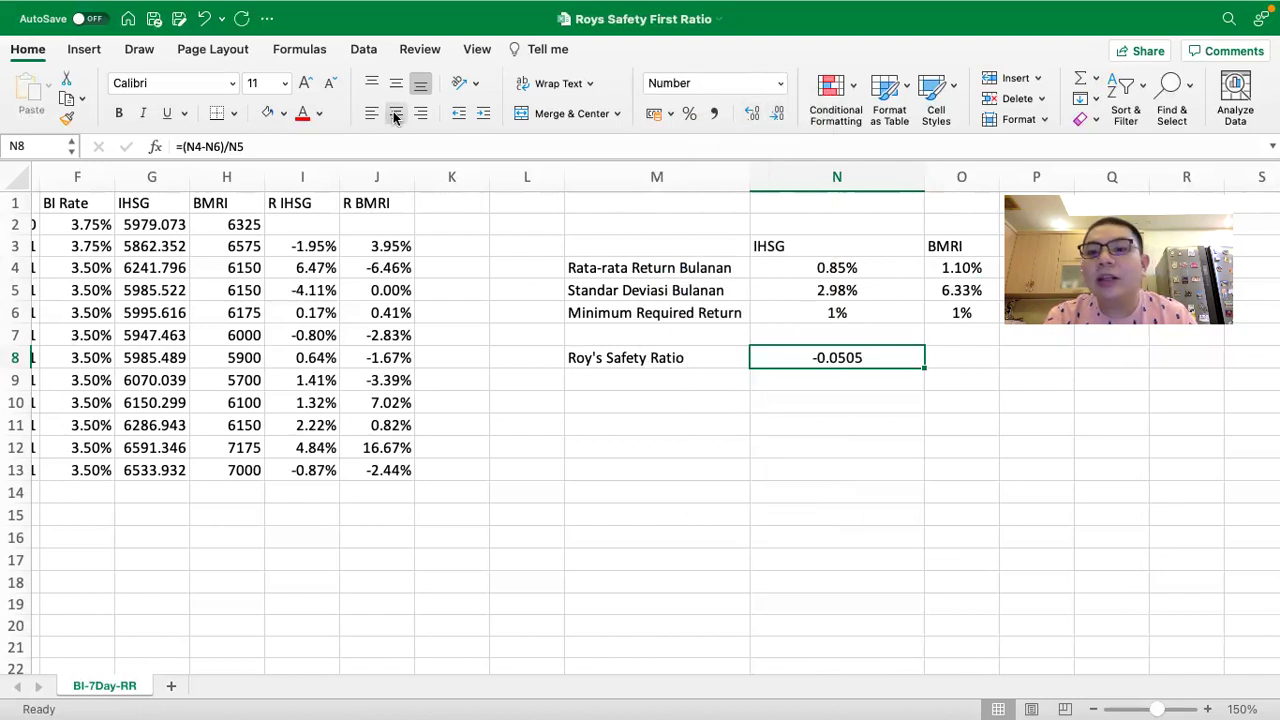
Step: Fit column N's width to its contents and copy the ratio formula from N8 to O8 for BMRI
double_click(923, 178)
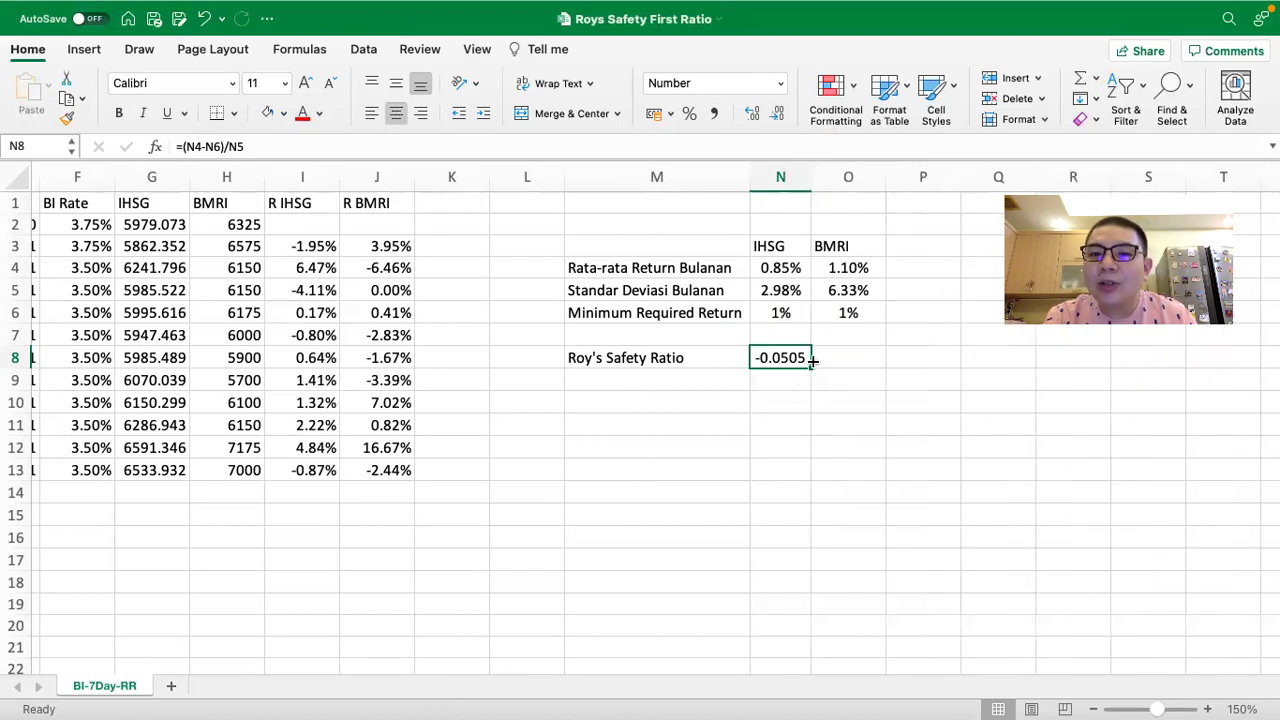
left_click_drag(810, 366, 886, 362)
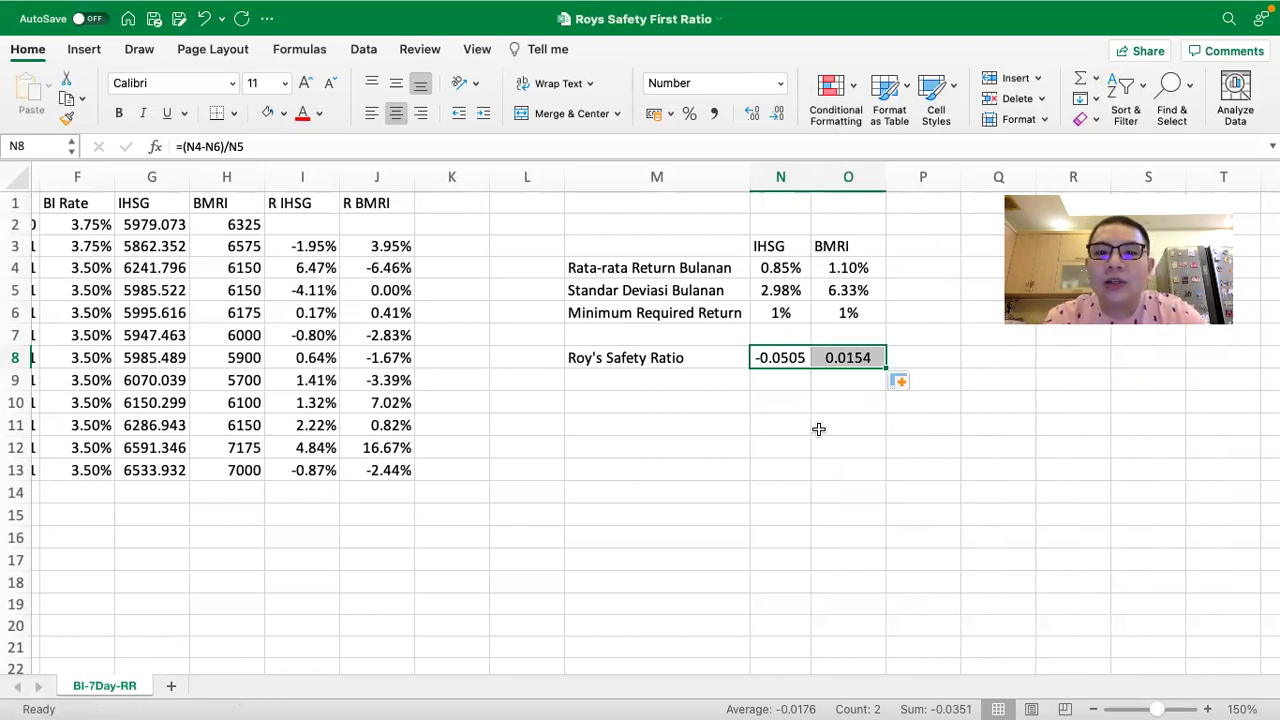
Step: Review the safety ratios of IHSG and BMRI in N8:O8 against their minimum required returns in N6:O6
left_click(780, 355)
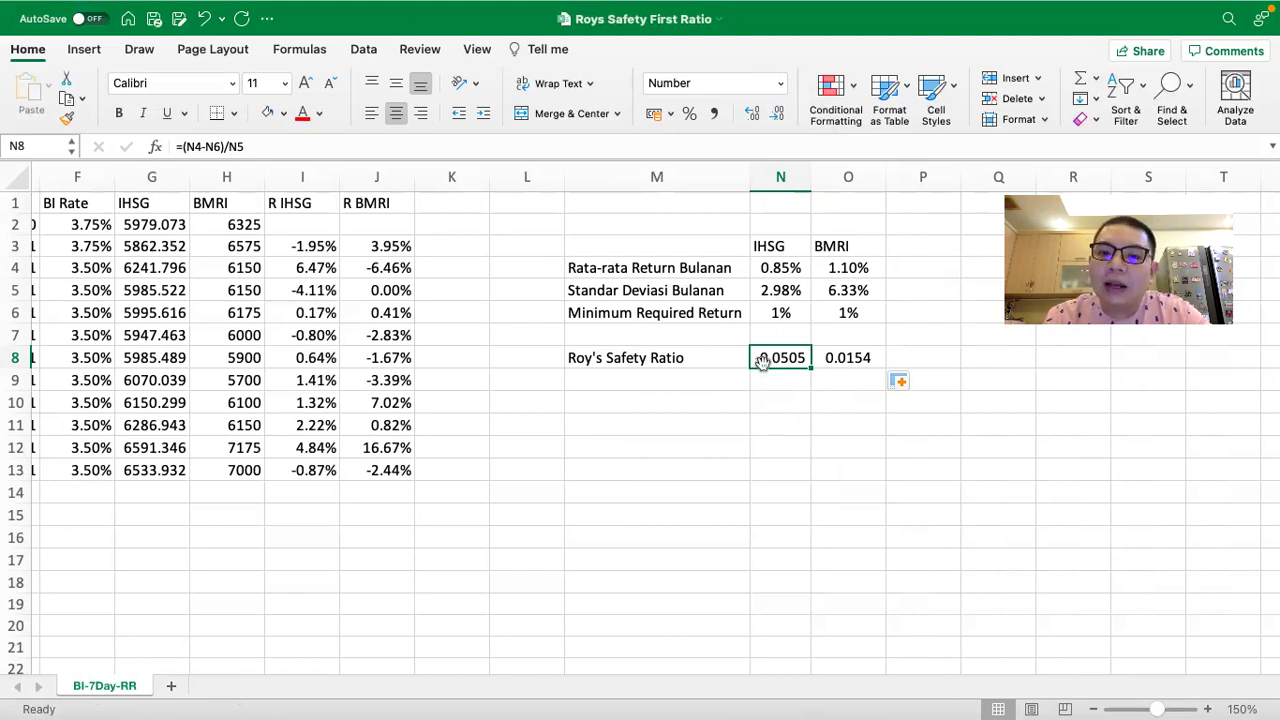
left_click(843, 355)
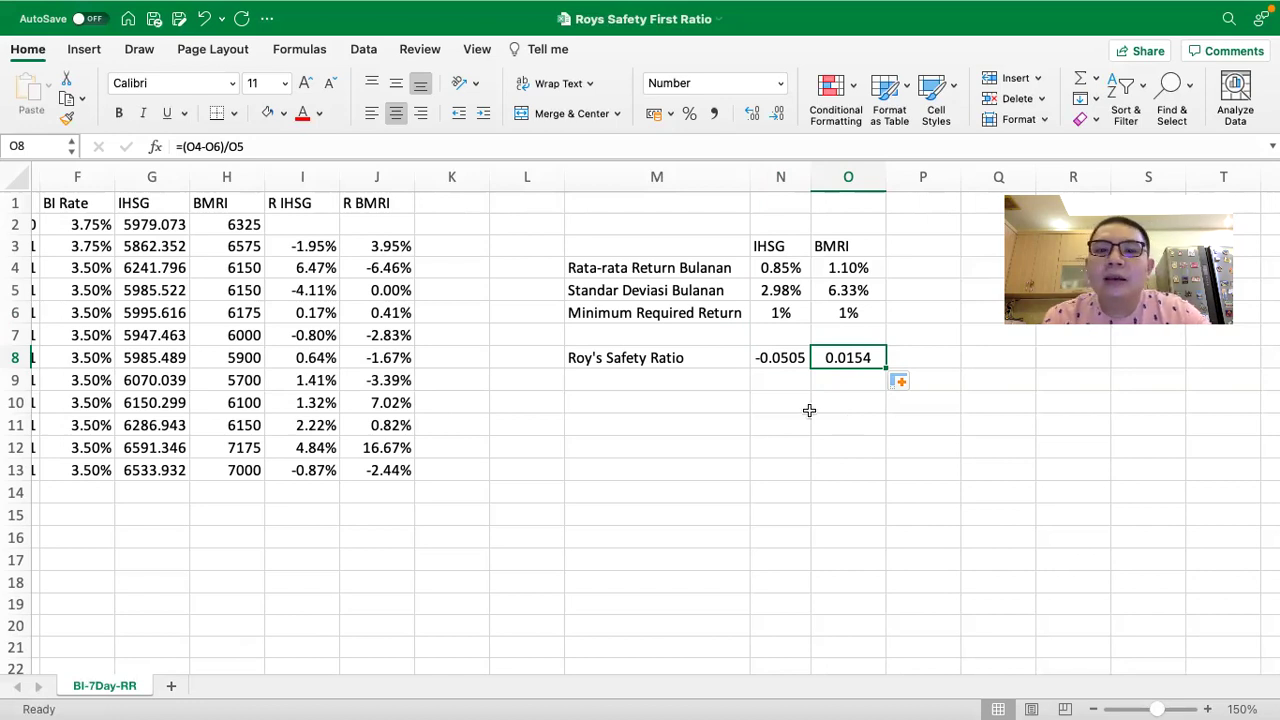
left_click(686, 352)
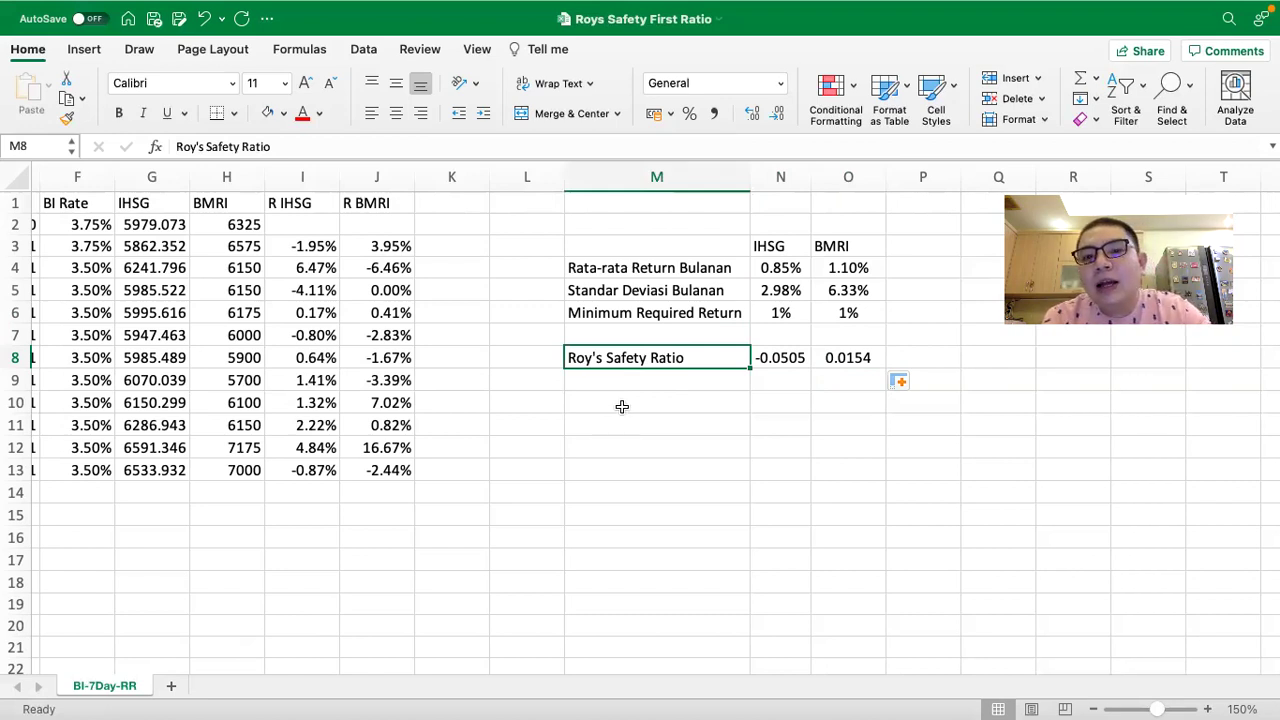
left_click(782, 310)
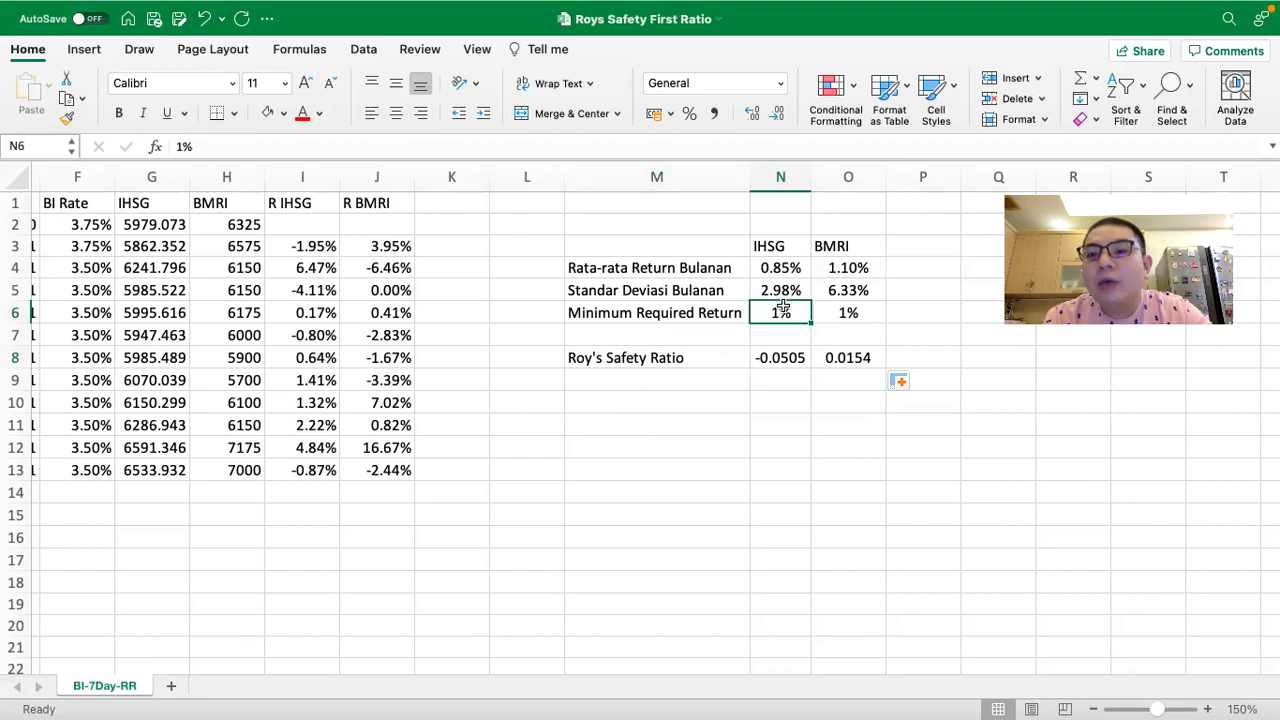
left_click(848, 312)
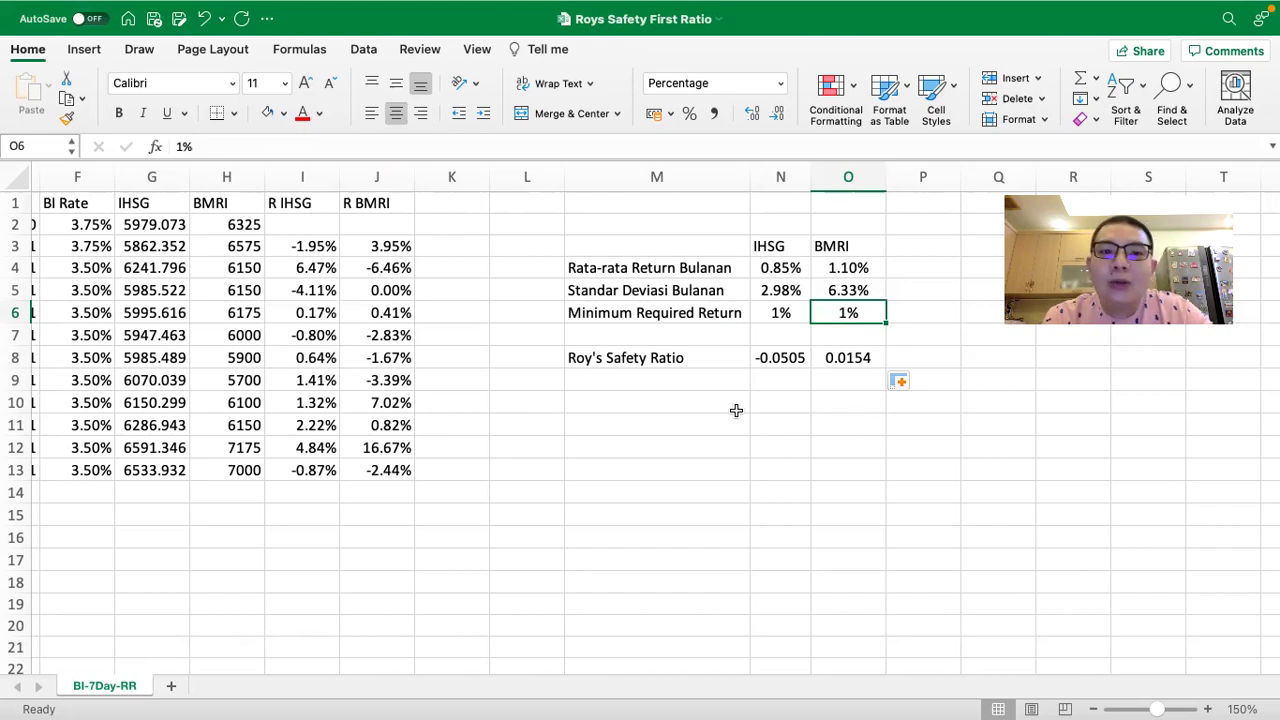
scroll(736, 410, "left", 1)
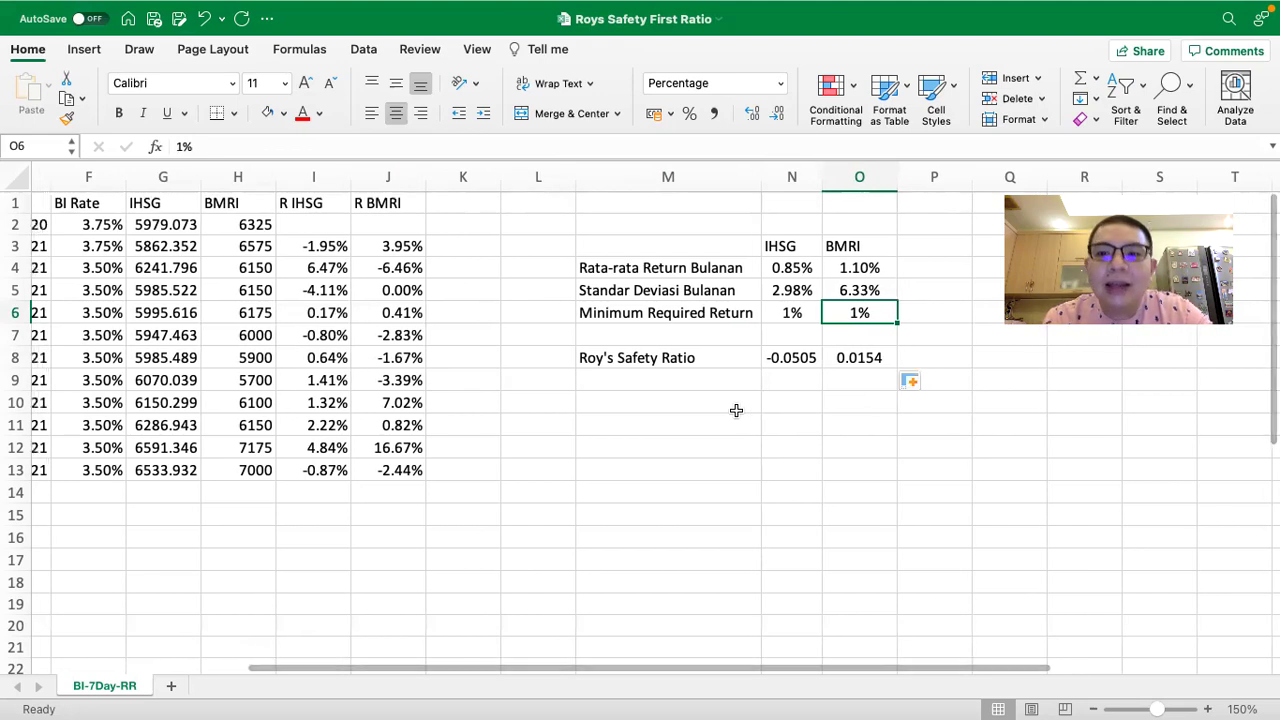
mouse_move(707, 8)
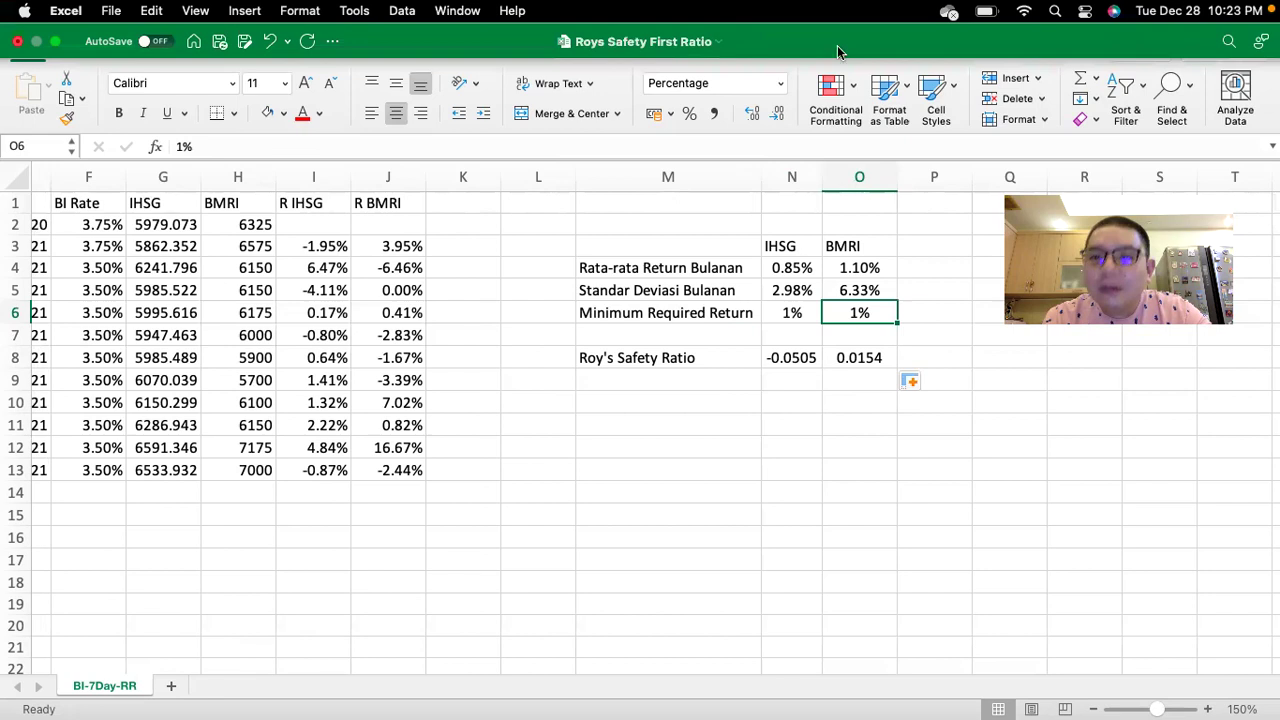